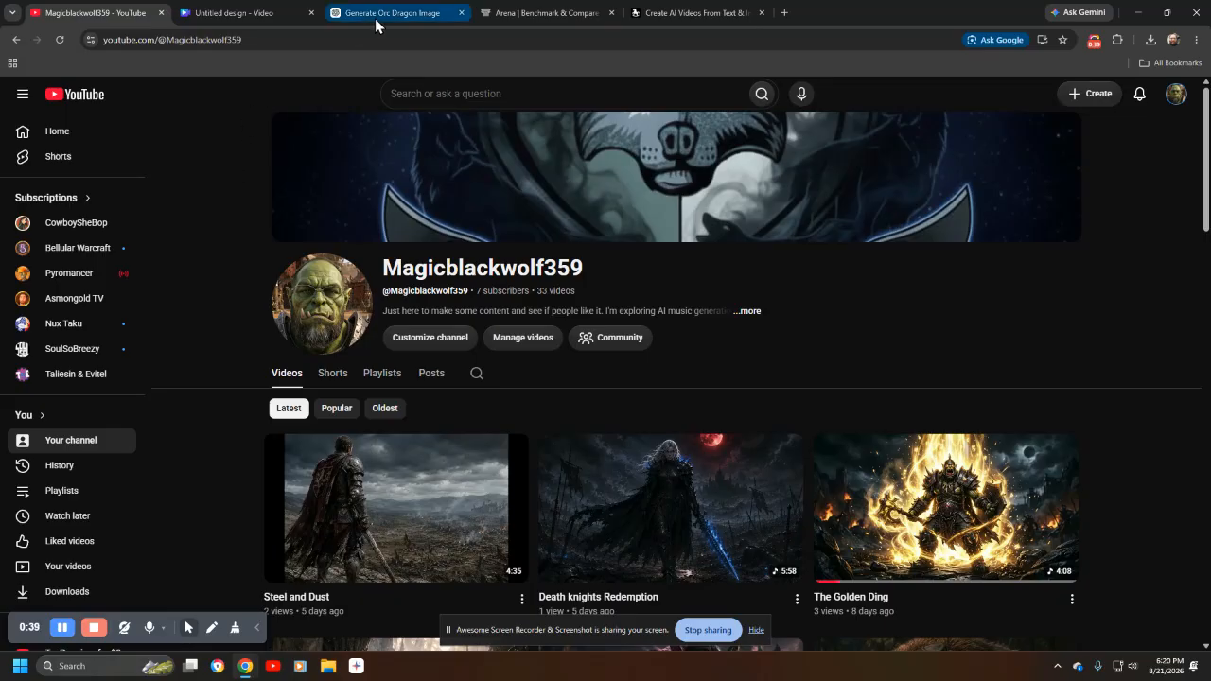
- Switch to the ChatGPT conversation with the orc scout riding a dragon and open the generated image full size
mouse_move(378, 24)
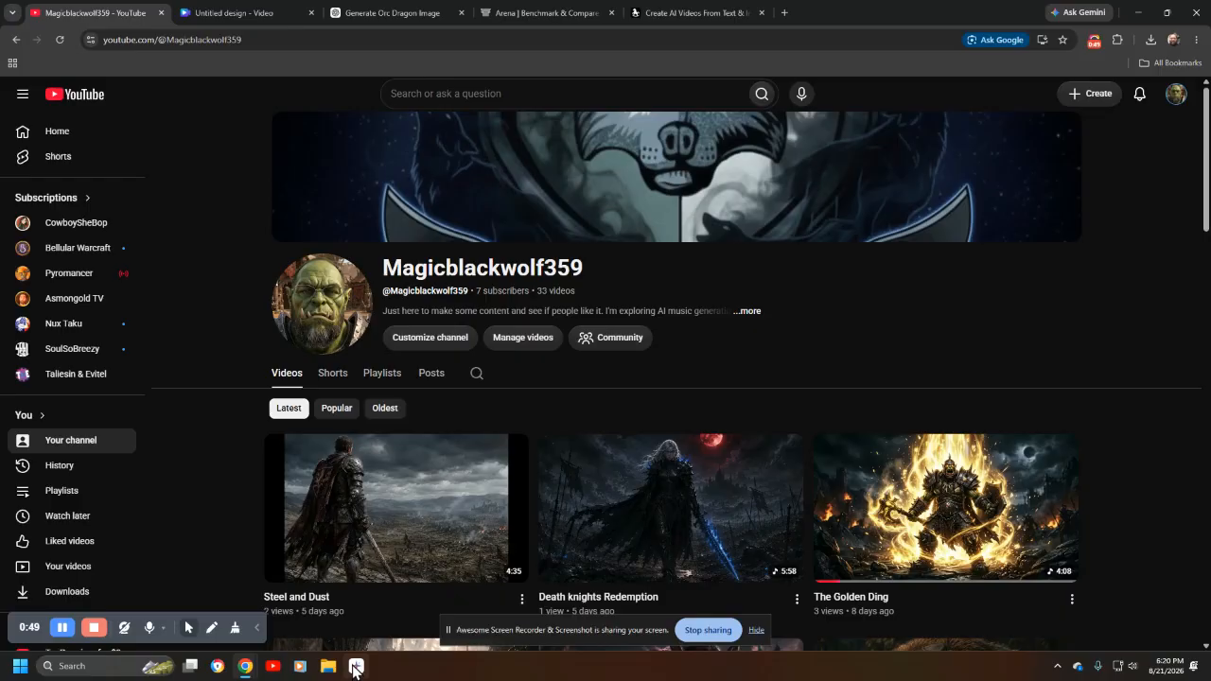
click(393, 15)
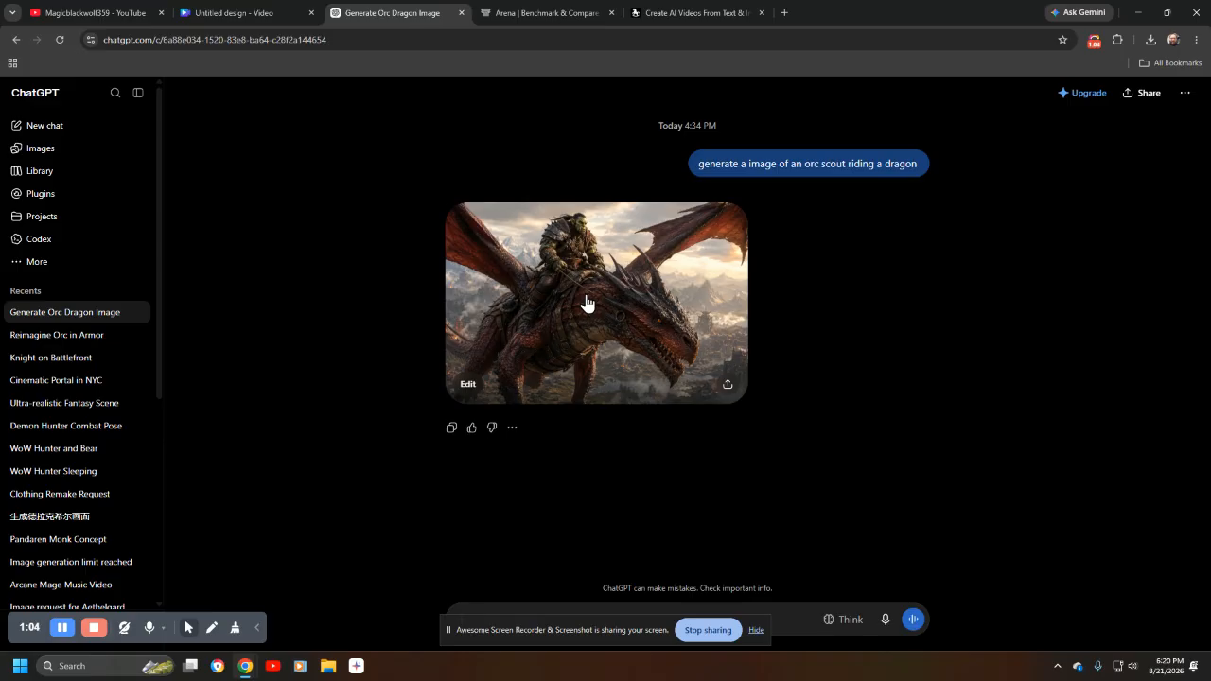
click(756, 630)
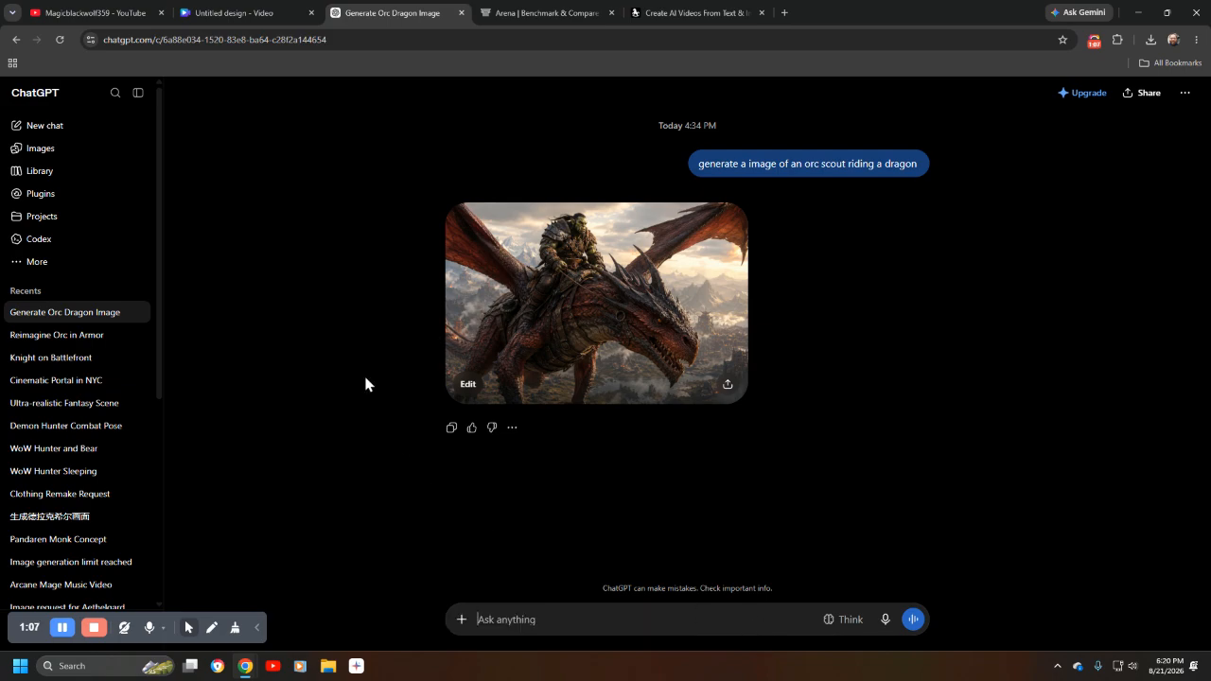
click(606, 291)
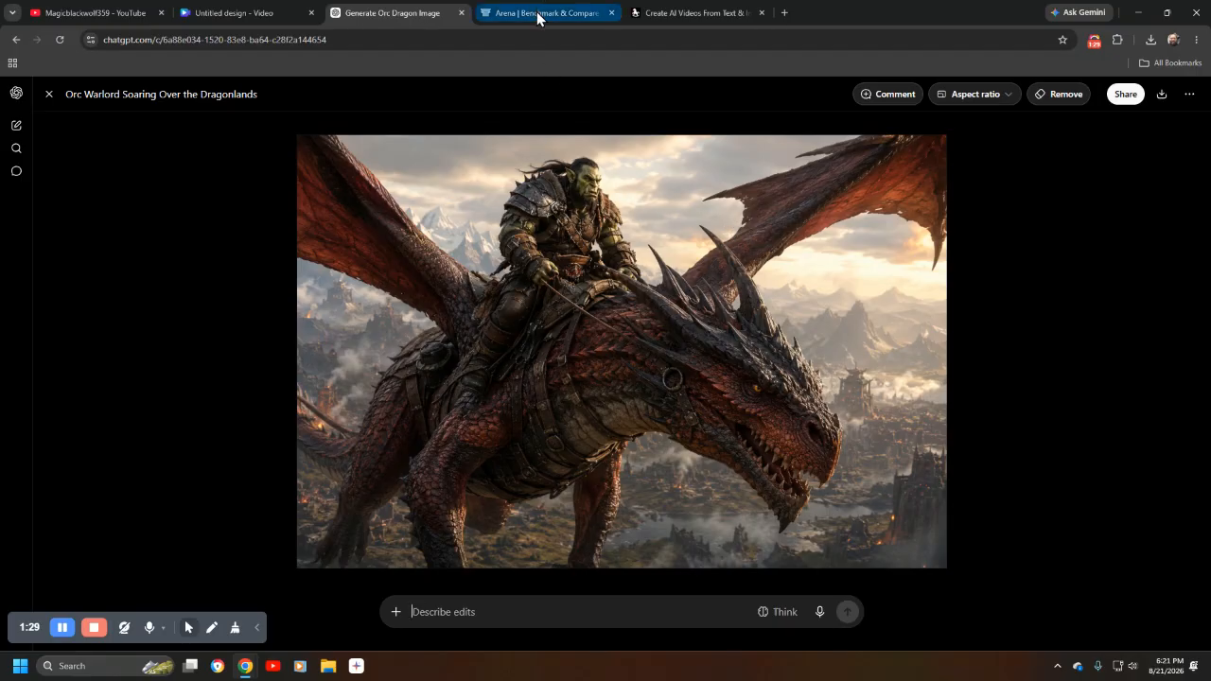
- Switch to Arena and play both generated orc scout videos, from flux-3-video and kling-v3, to compare them
mouse_move(538, 16)
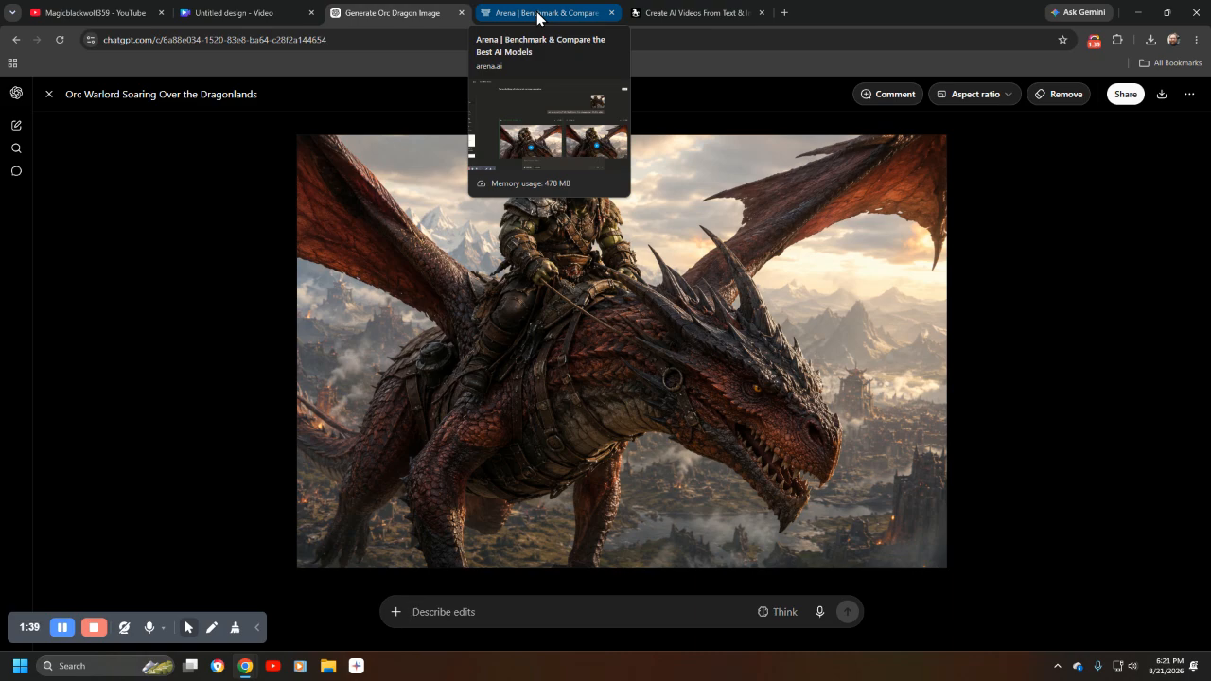
click(537, 13)
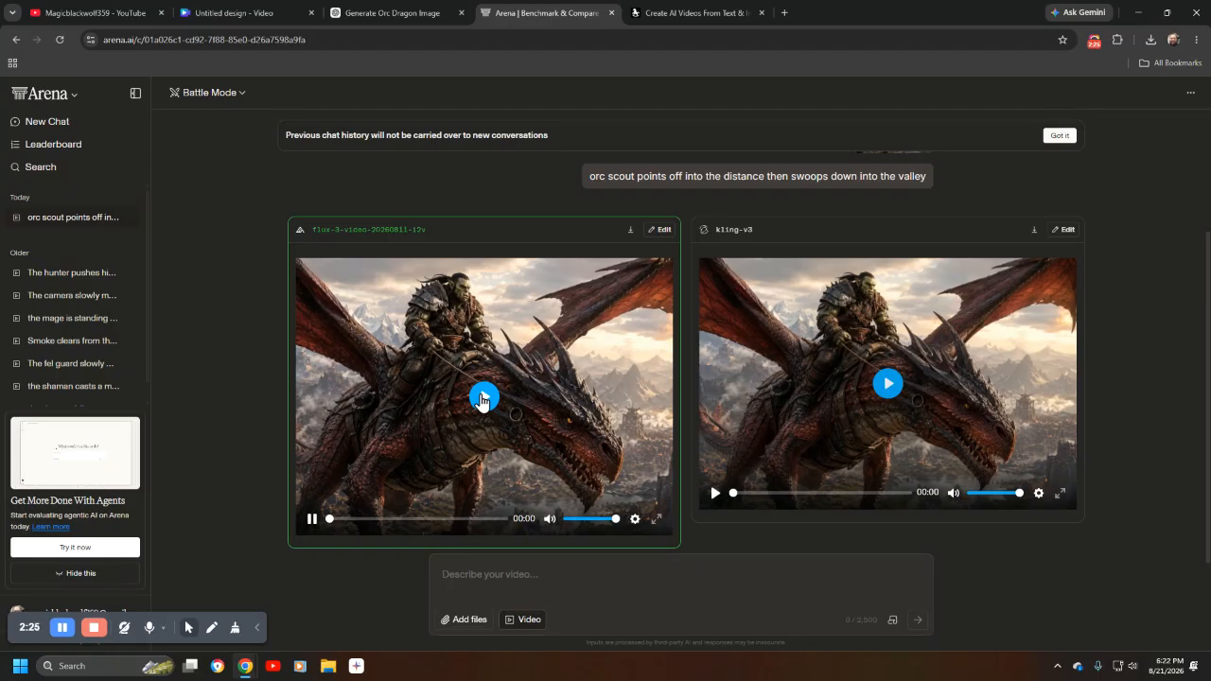
click(481, 398)
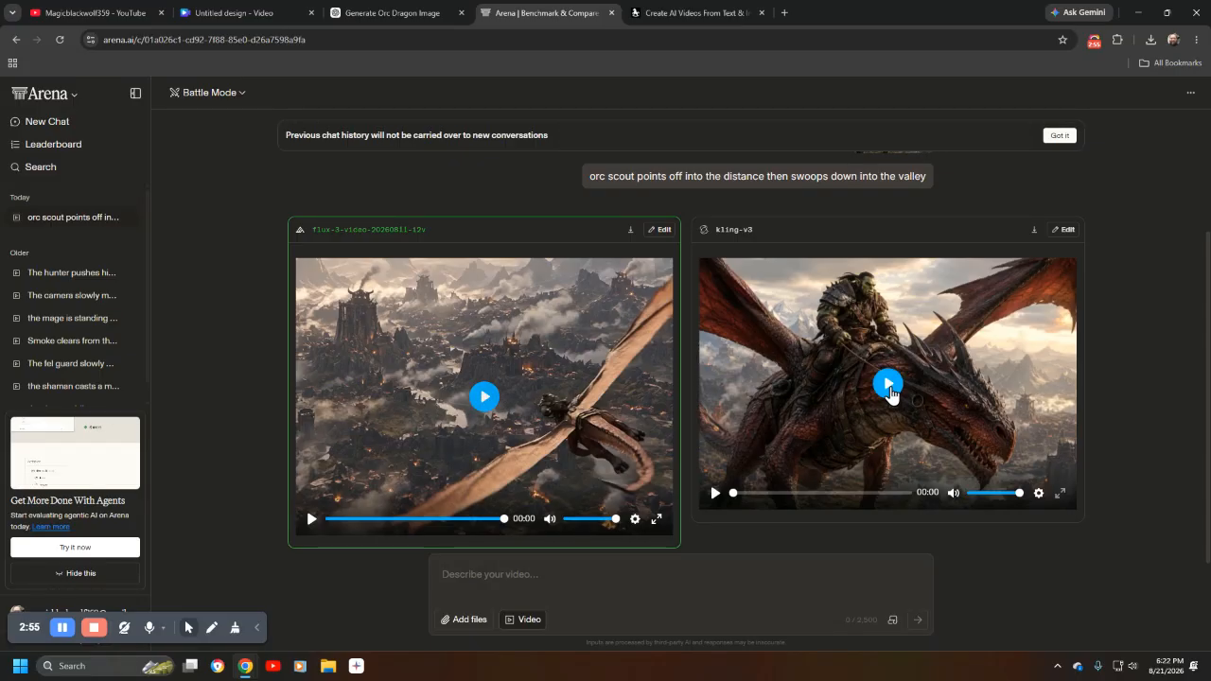
click(889, 386)
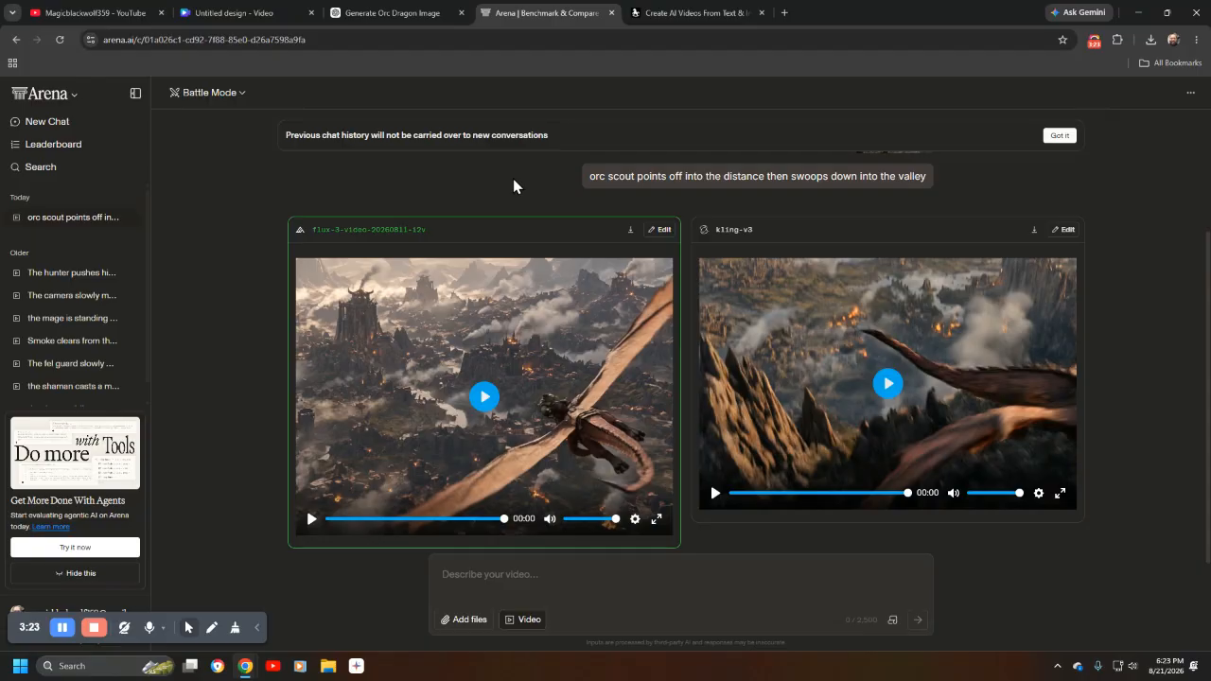
- Switch to the untitled Canva video design and move the 10:20 YouTube channel recording from the uploaded videos to the trash
click(210, 17)
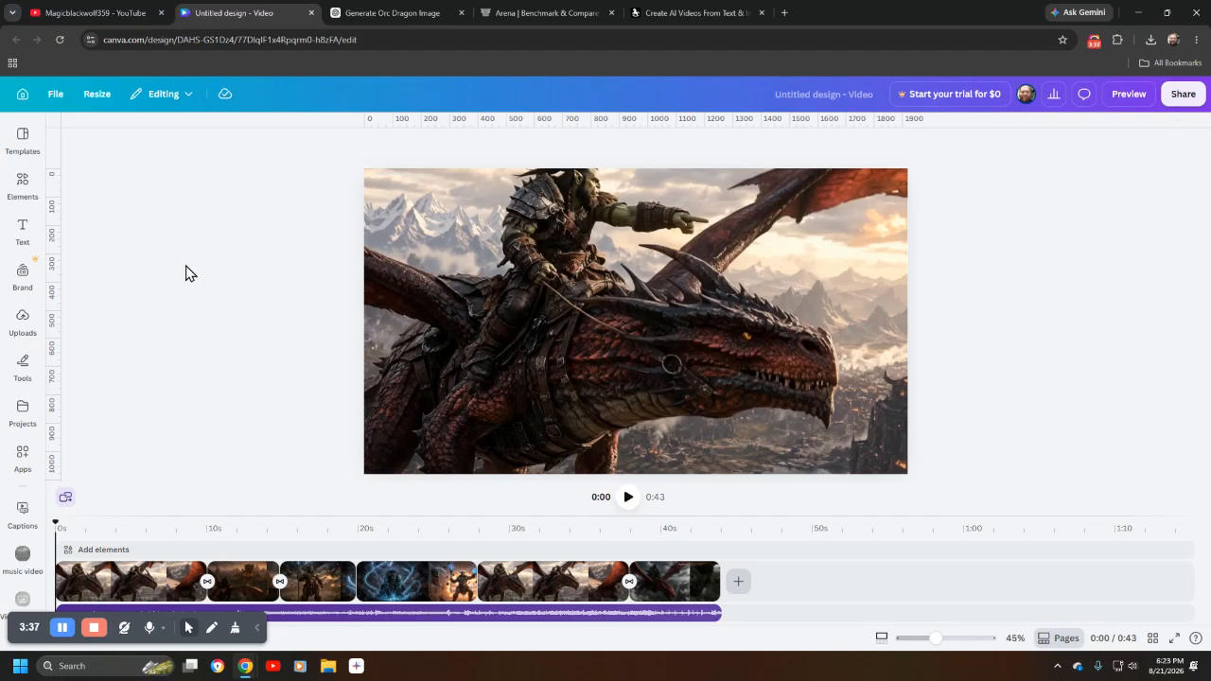
click(23, 320)
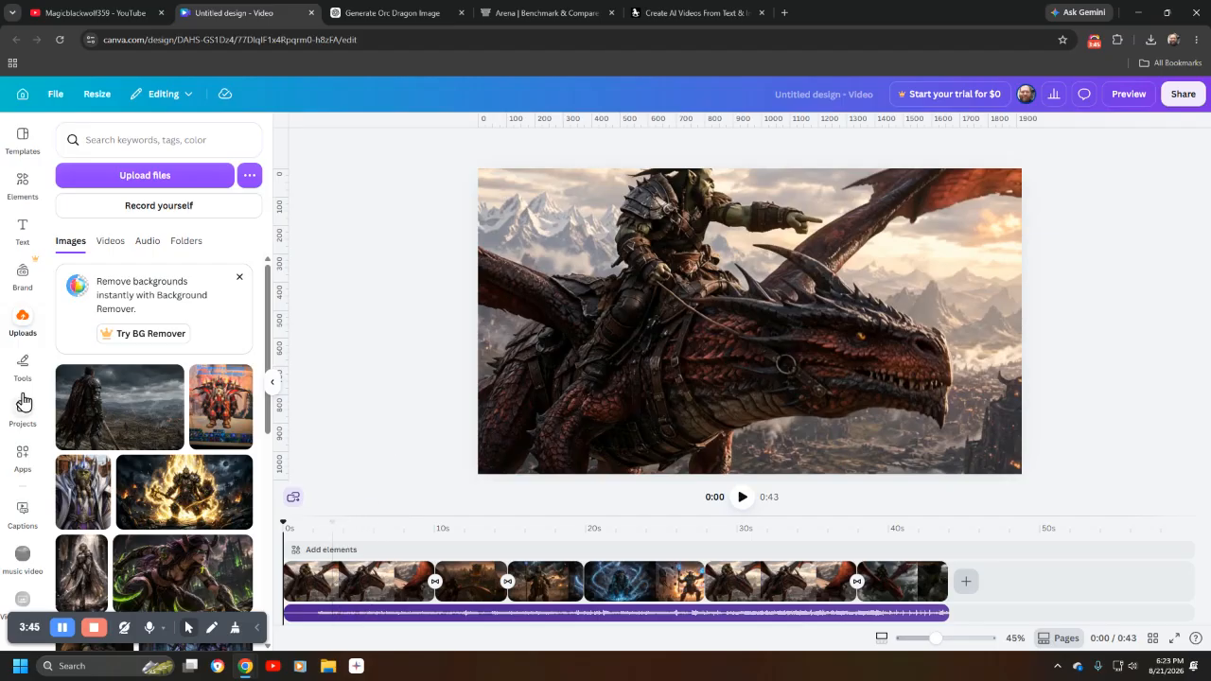
click(110, 243)
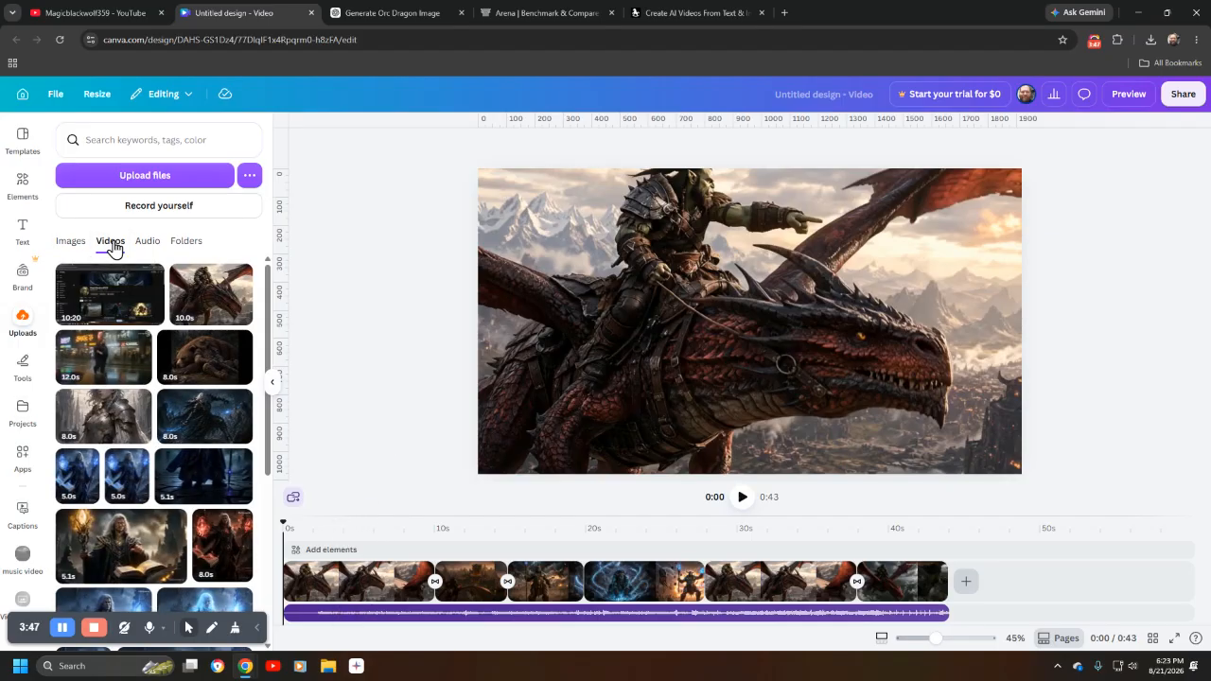
right_click(109, 301)
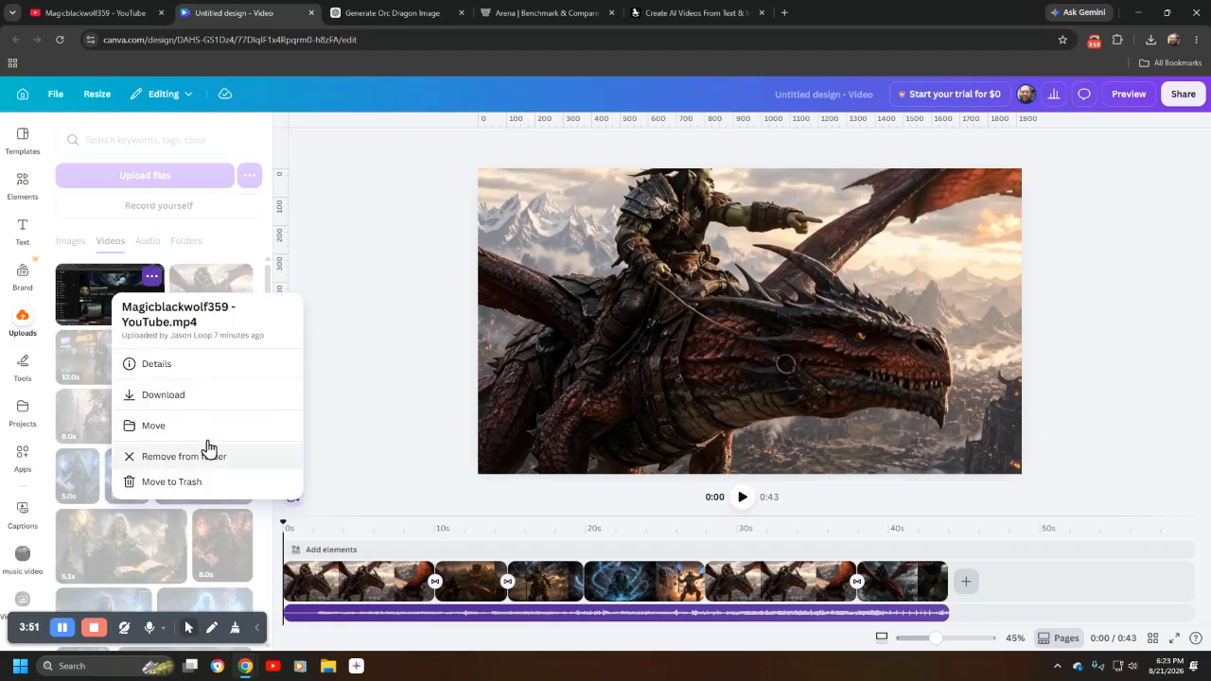
click(169, 482)
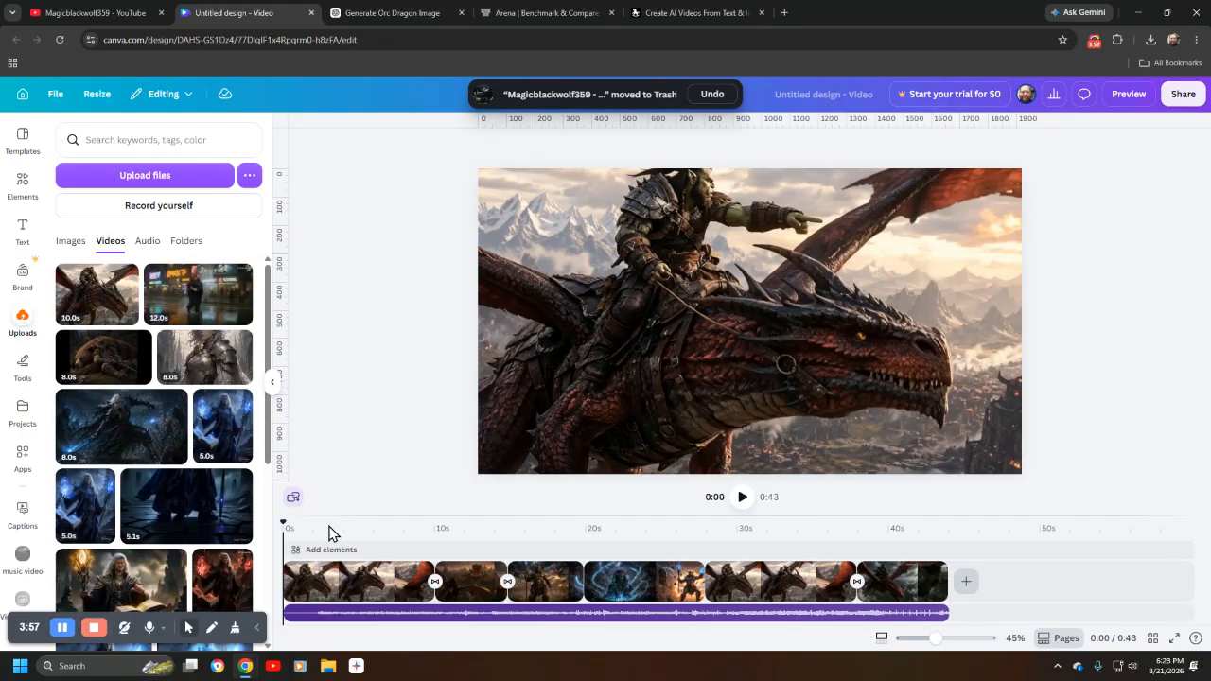
- Look through the uploaded audio tracks
click(147, 246)
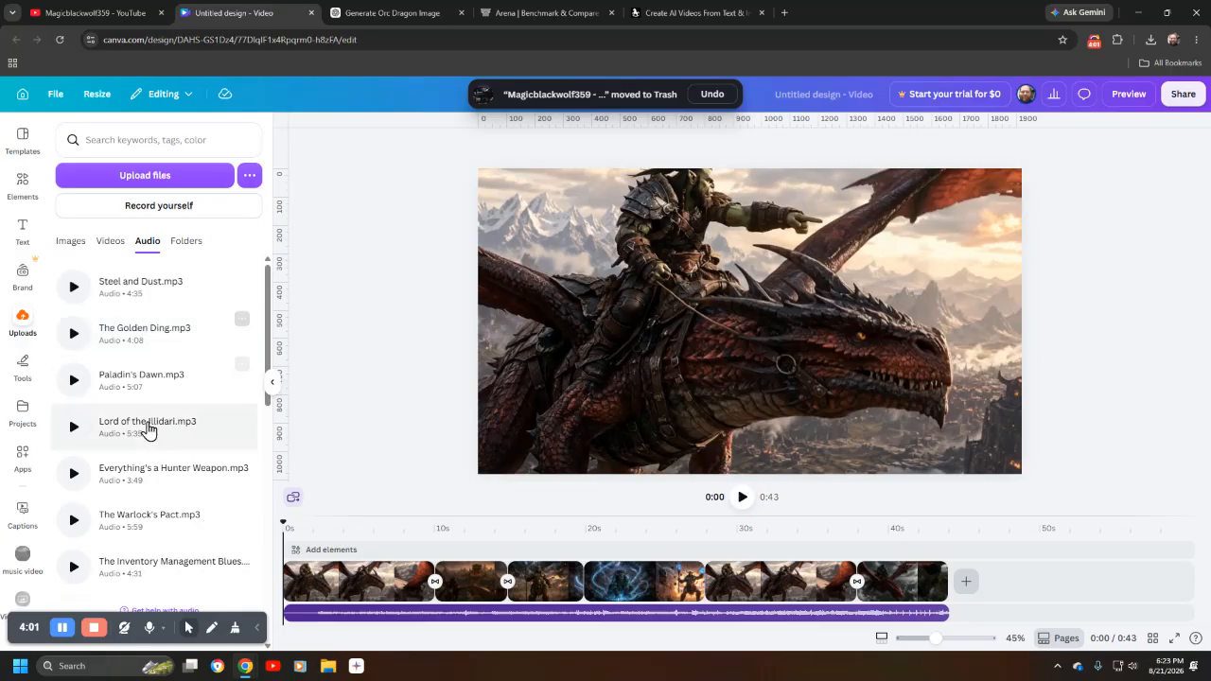
scroll(149, 435, down, 5)
scroll(147, 458, down, 3)
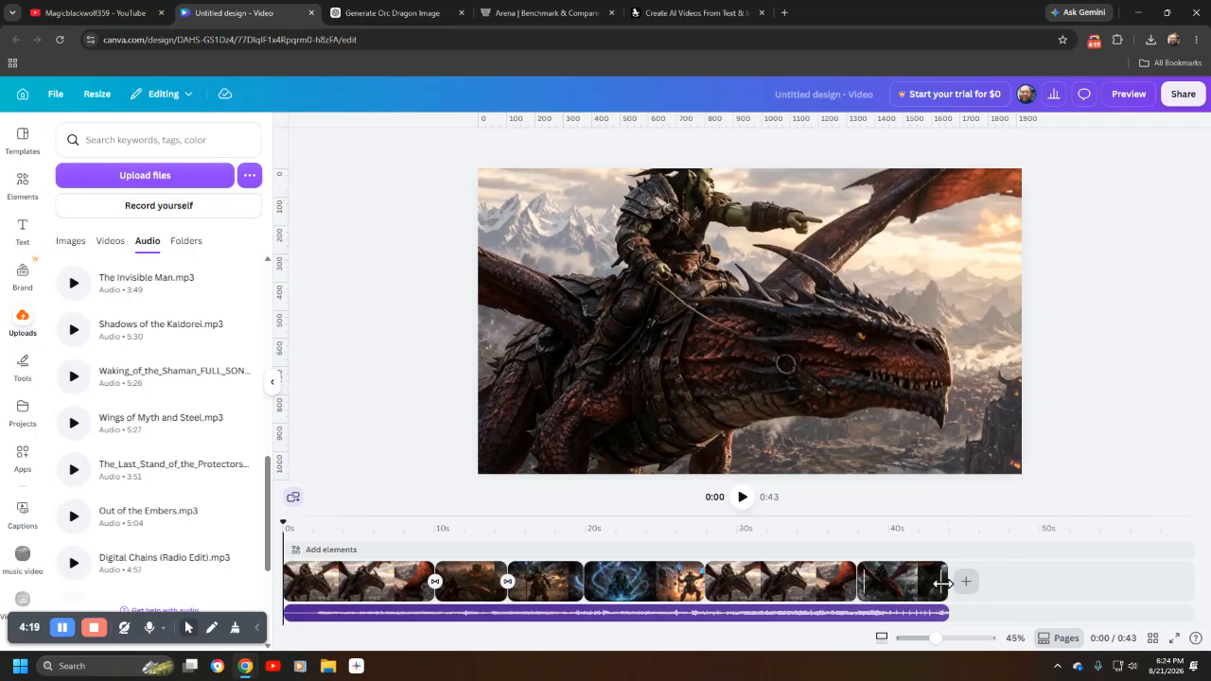
- Add the 8.0 s dark knight clip at the timeline's start and the 8.0 s silver-armoured knight clip at its end
click(109, 242)
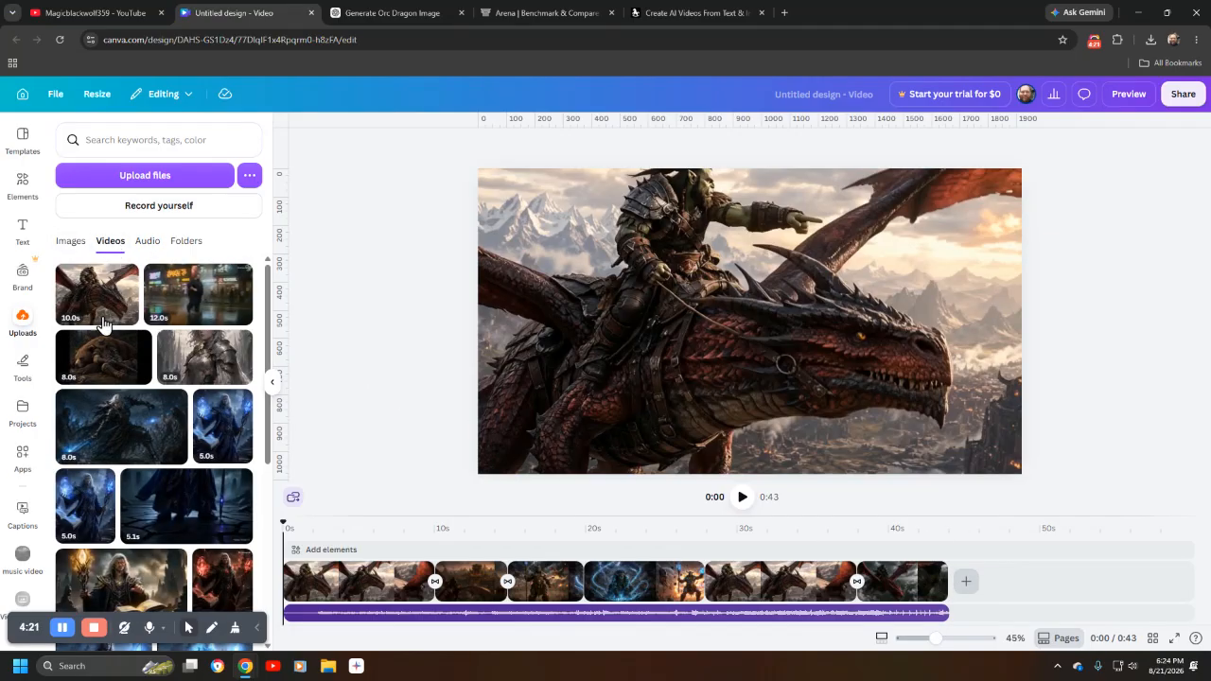
click(115, 438)
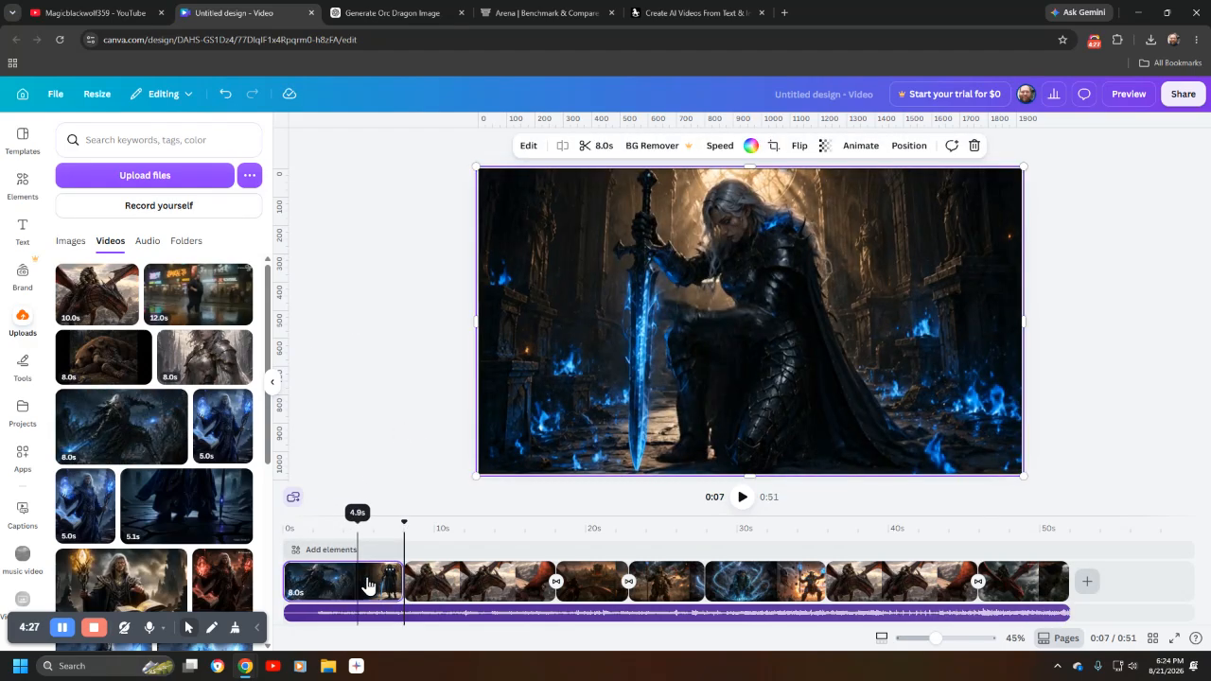
click(1073, 591)
click(222, 352)
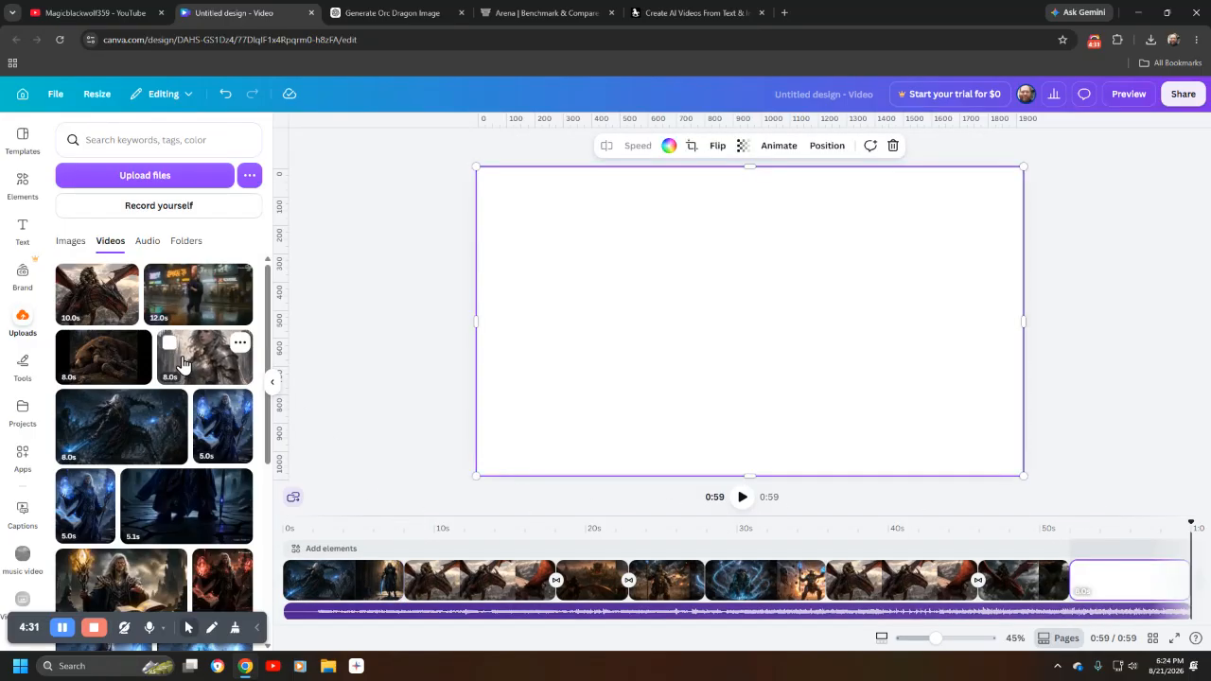
- Play back the start of the extended timeline and open the transition settings after the first dragon rider clip
click(741, 496)
click(741, 496)
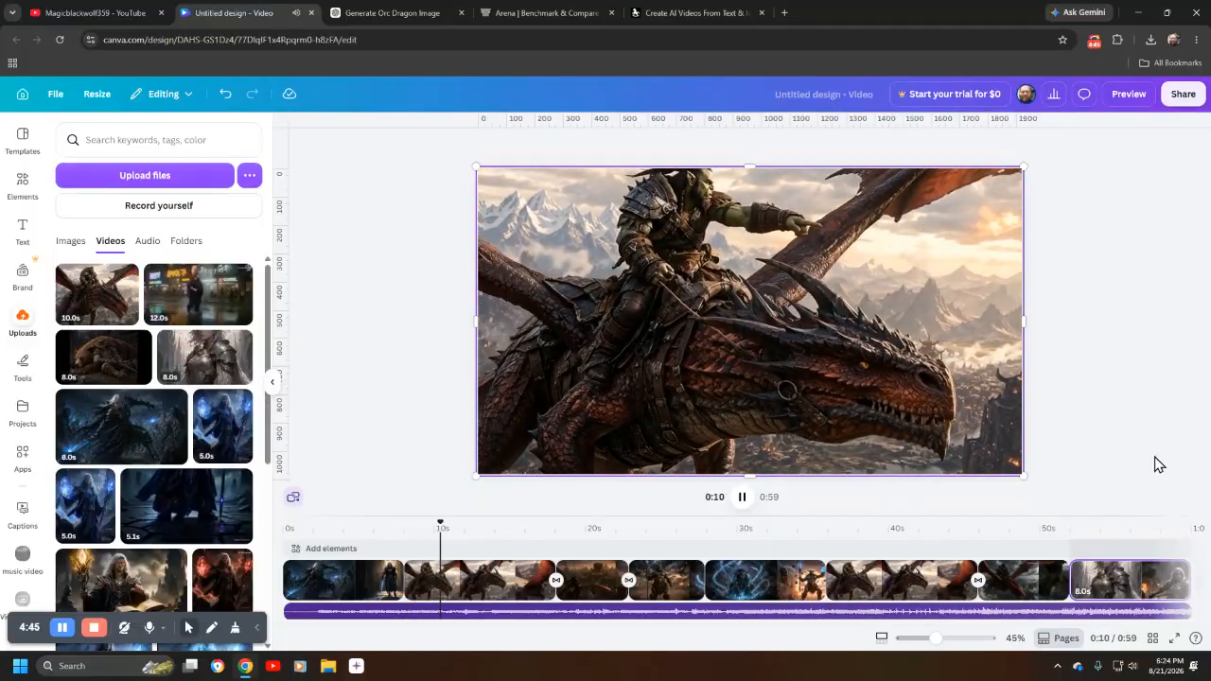
click(148, 242)
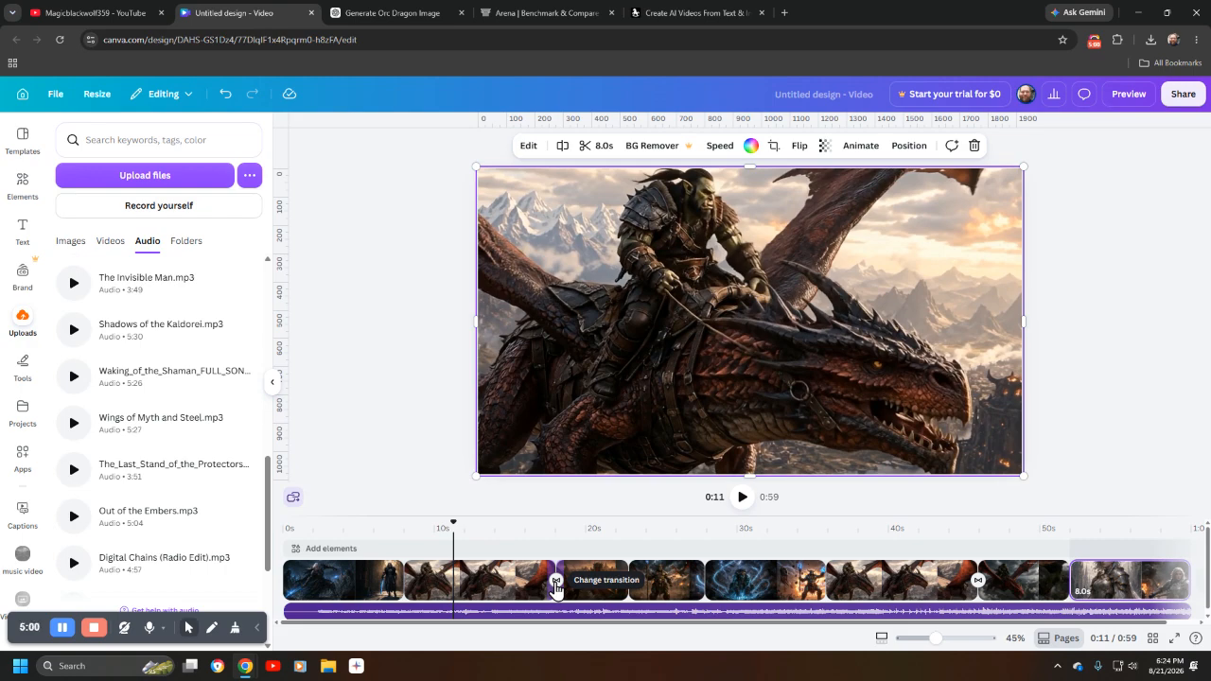
click(556, 583)
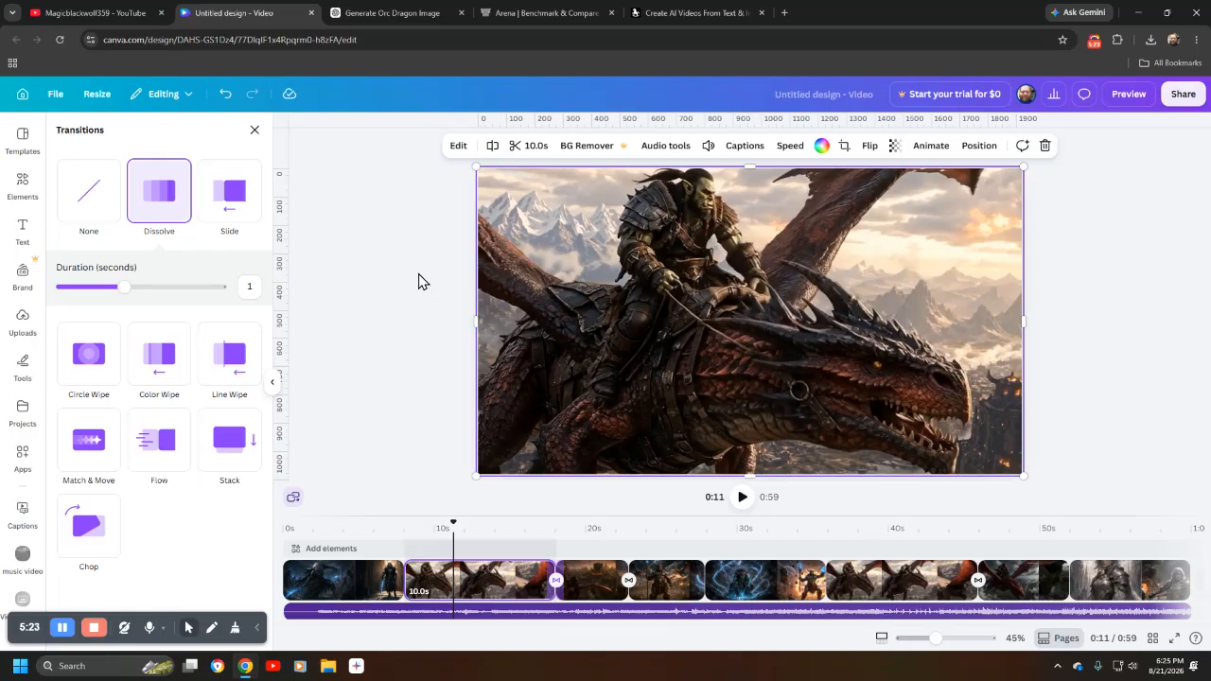
- Open the design's download settings to review the file type and quality options, and close them without downloading
click(844, 94)
click(56, 93)
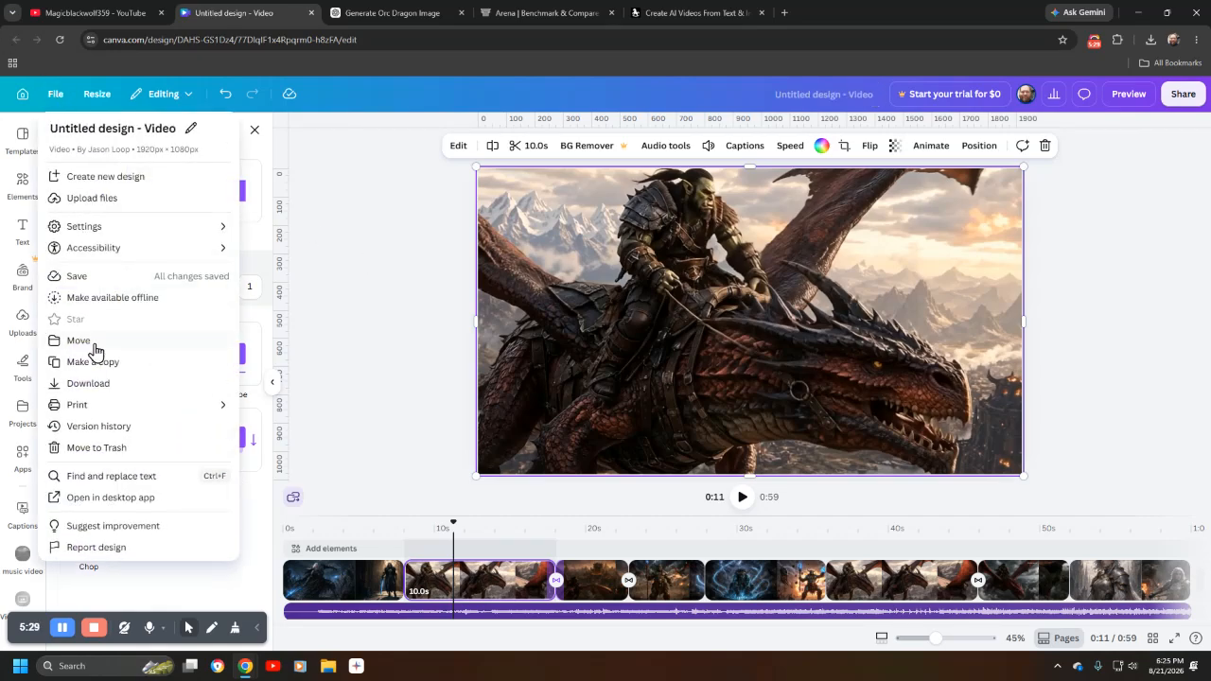
click(94, 385)
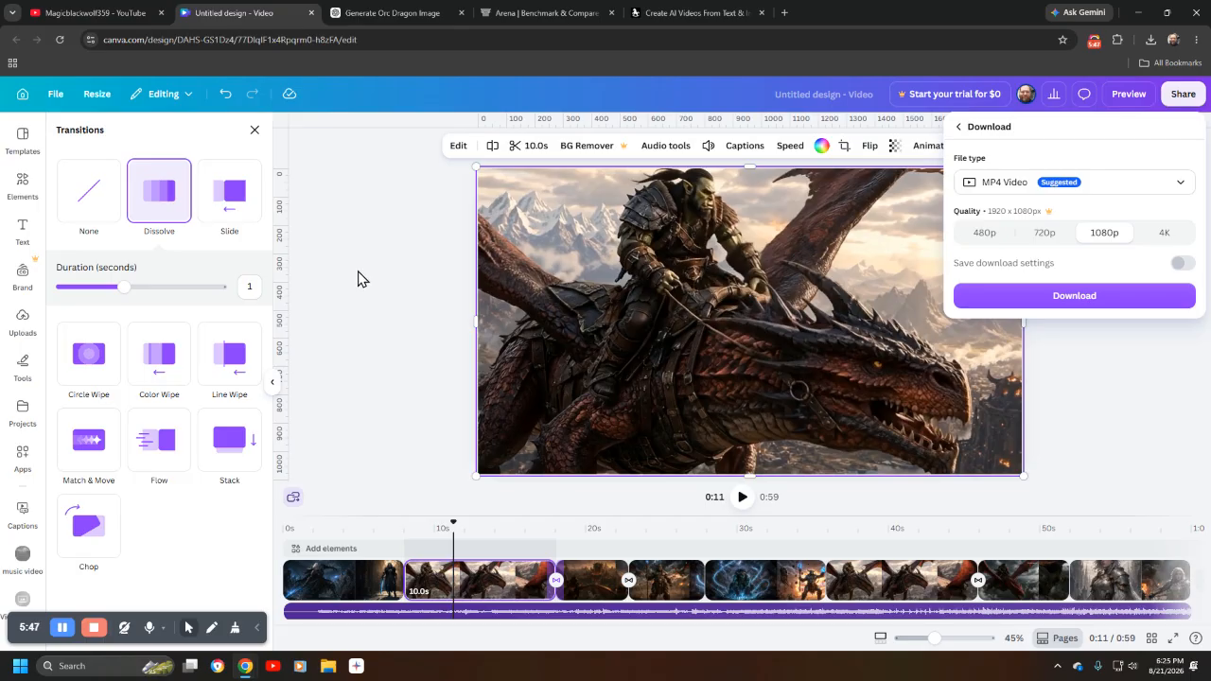
click(49, 94)
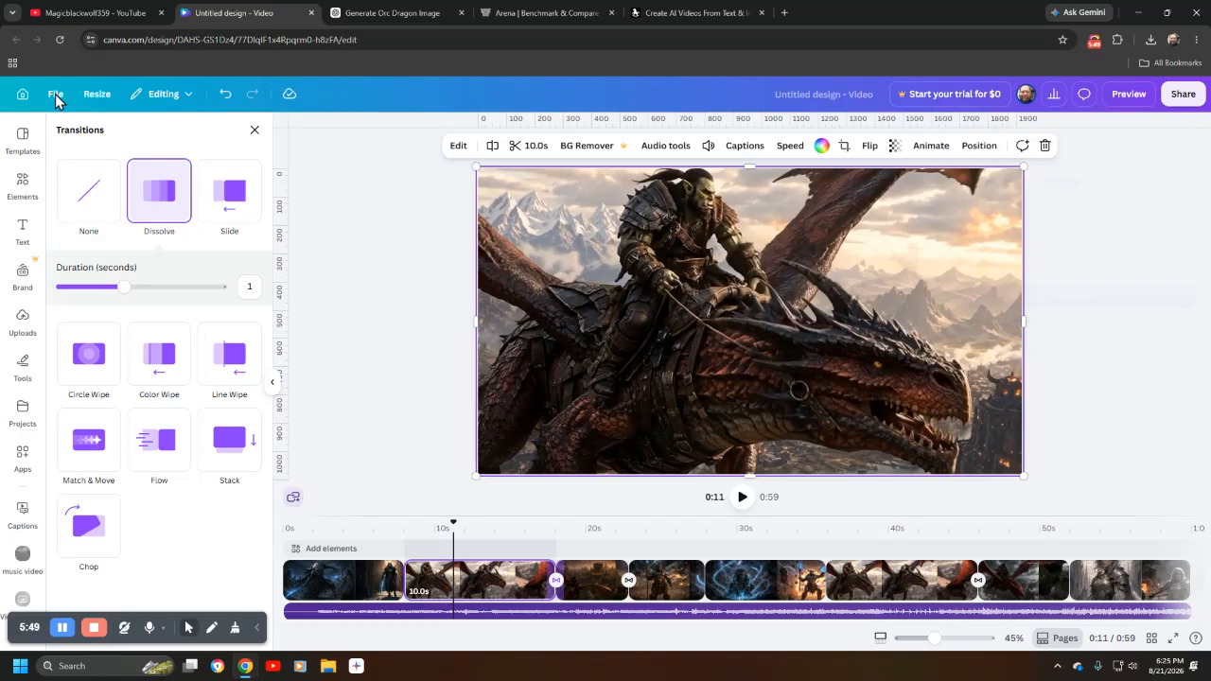
- Return to the Canva home page and open the "waking of the shaman" video design
click(54, 96)
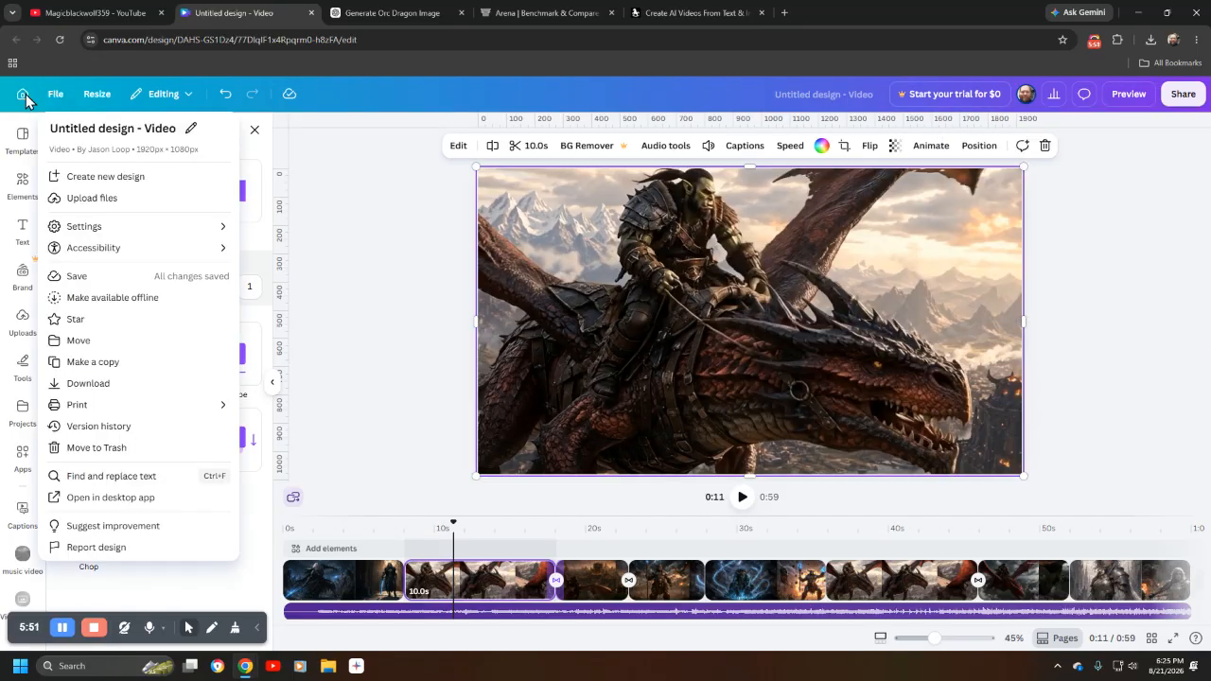
click(22, 96)
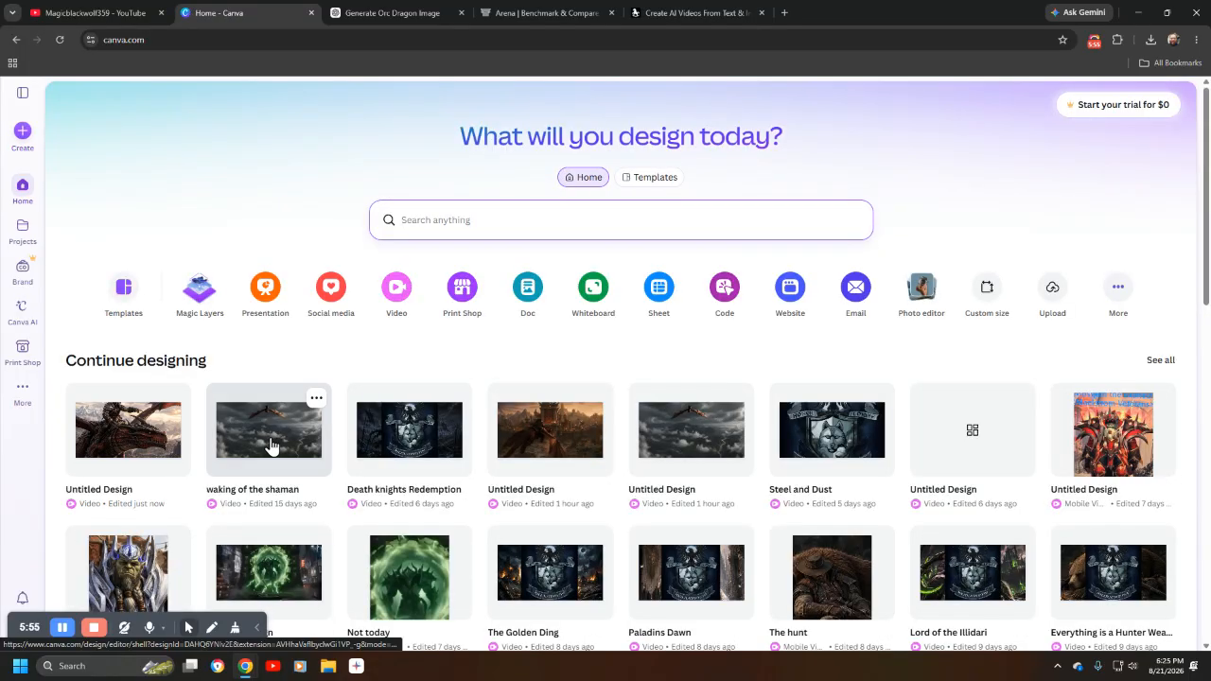
click(270, 440)
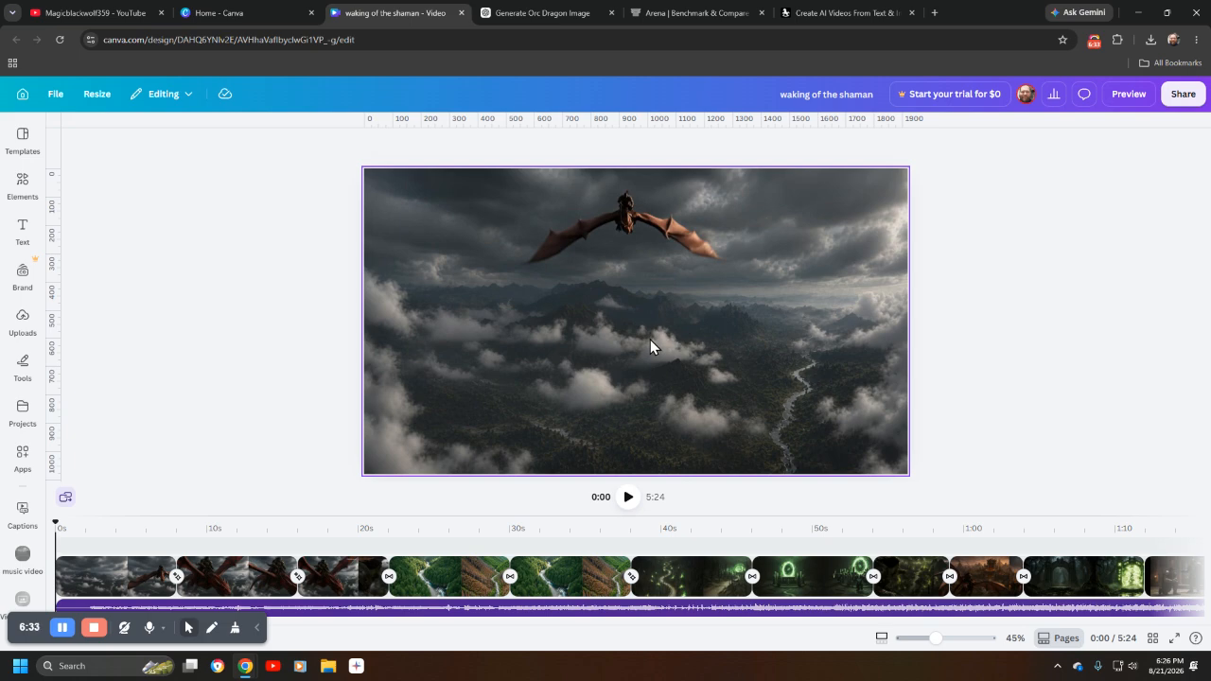
right_click(566, 573)
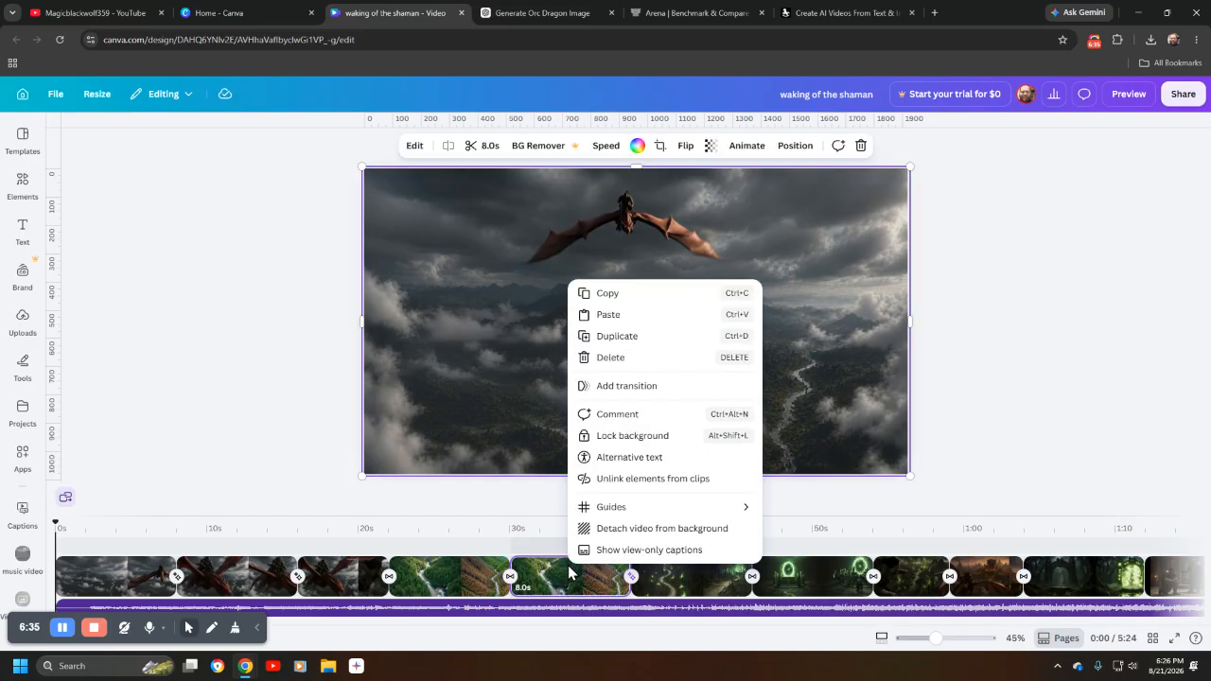
click(1008, 448)
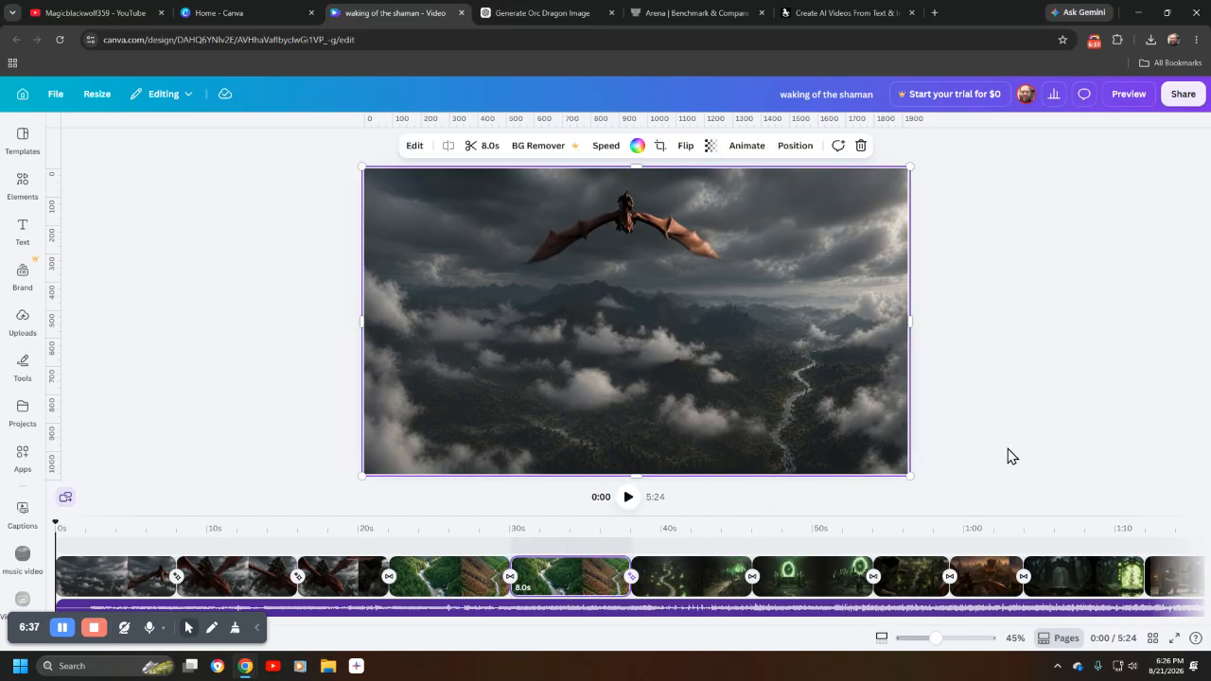
right_click(805, 589)
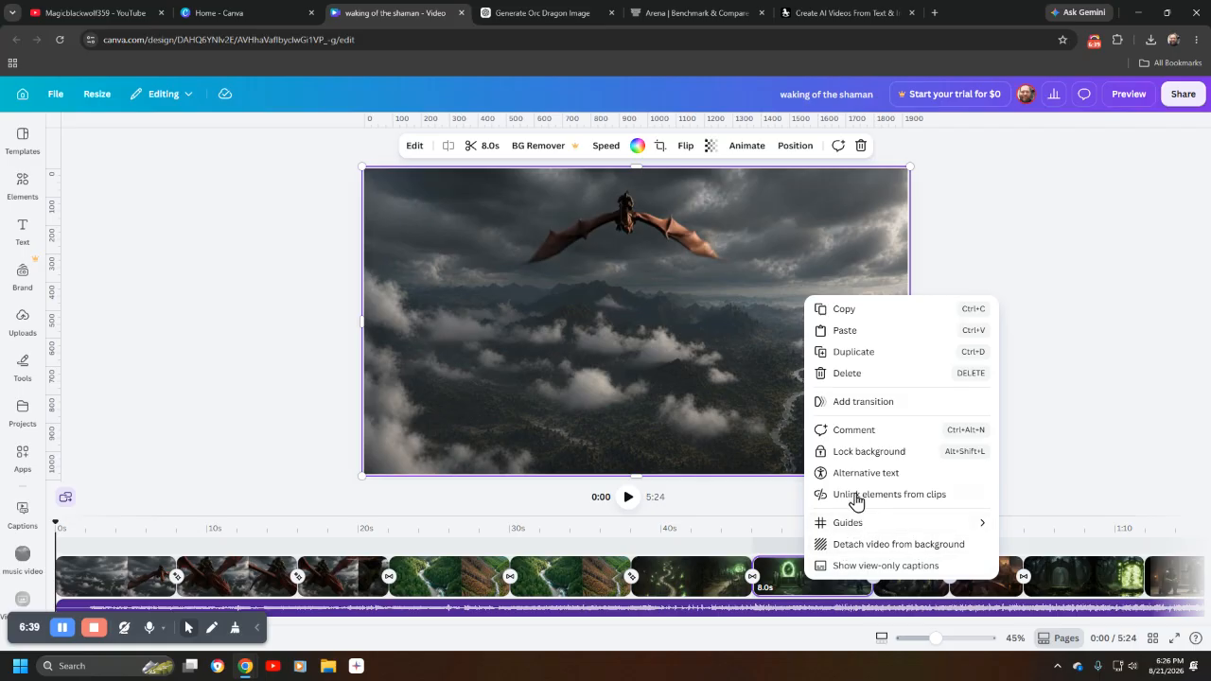
click(1057, 353)
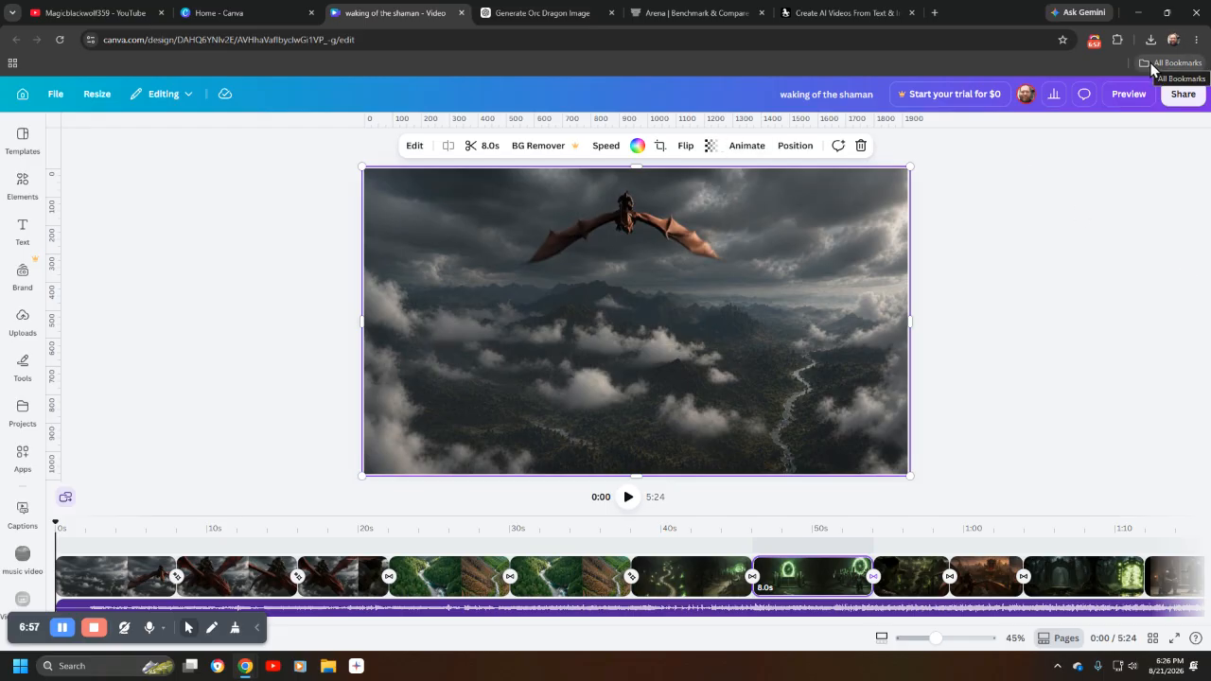
- Switch to the YouTube channel page and look through its published videos, including Waking of the Shaman
click(89, 13)
scroll(218, 312, down, 5)
scroll(232, 336, down, 7)
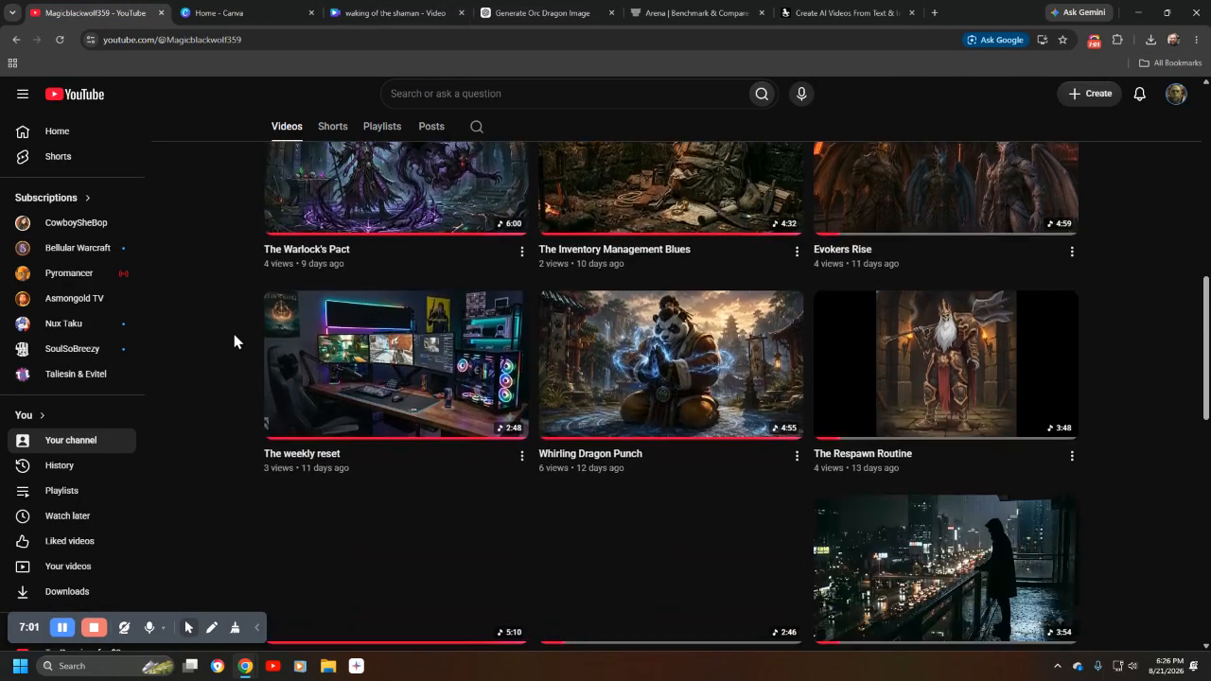
scroll(235, 342, down, 2)
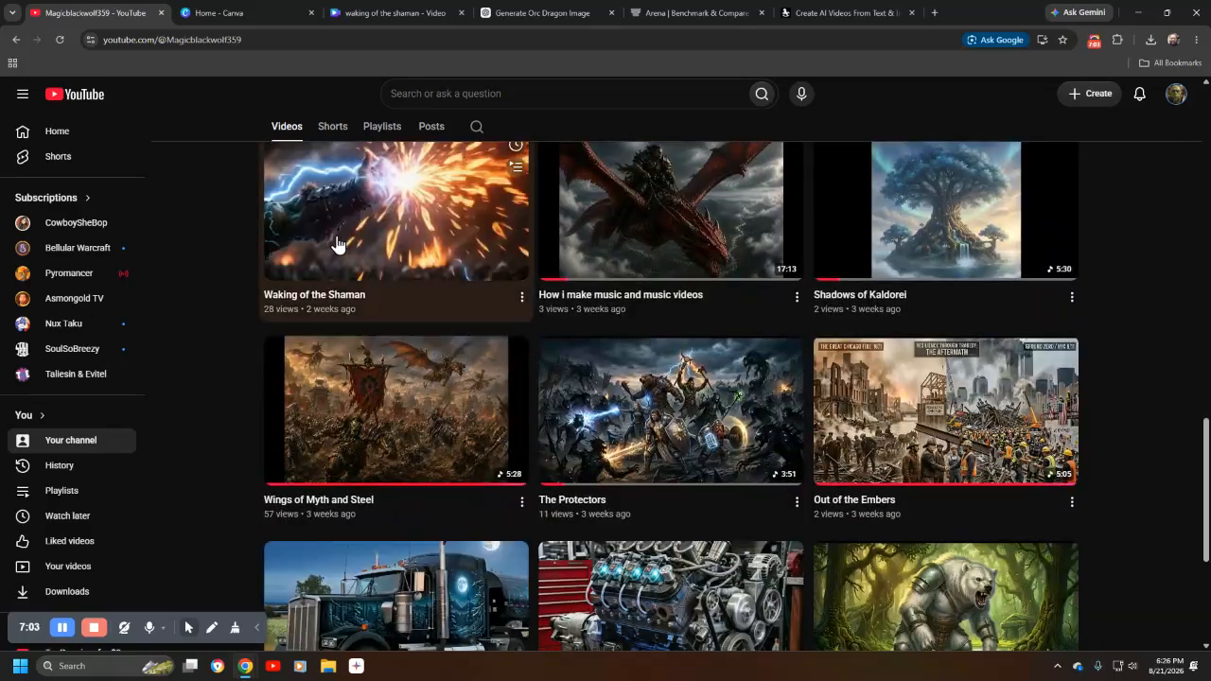
scroll(406, 236, up, 3)
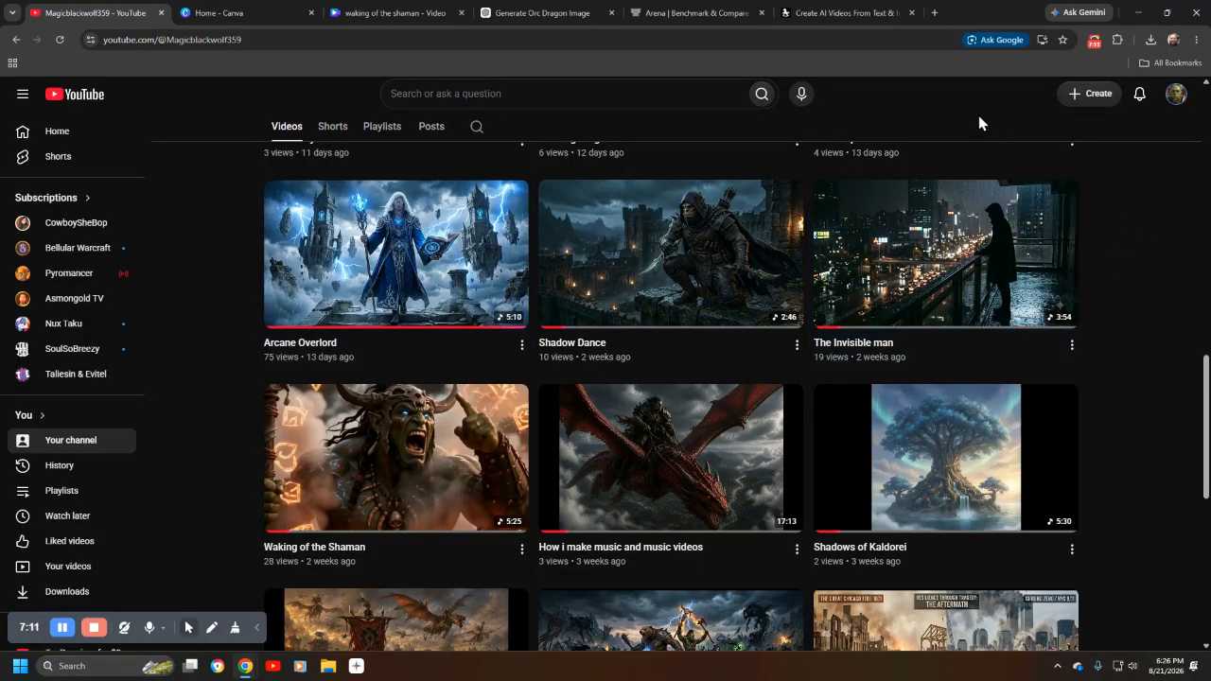
scroll(978, 119, up, 9)
scroll(922, 114, up, 3)
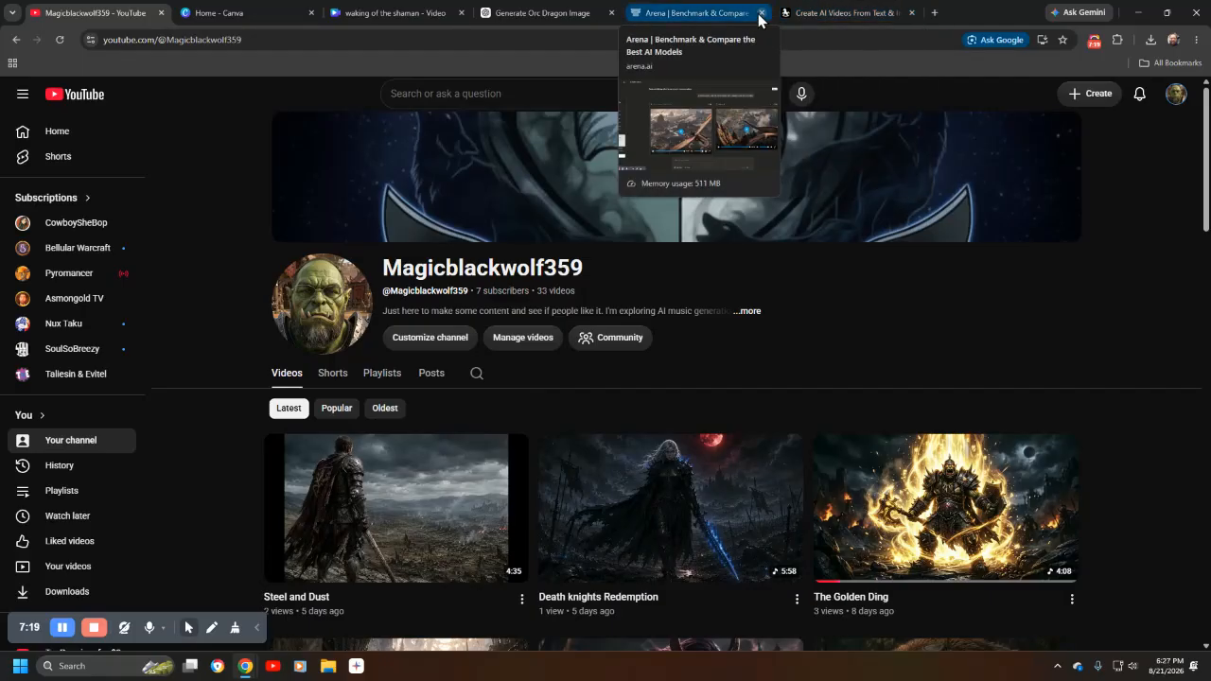
- Switch to HappyHorse and look over the earlier mage video generations and the account's saved creations
click(825, 11)
scroll(236, 293, up, 1)
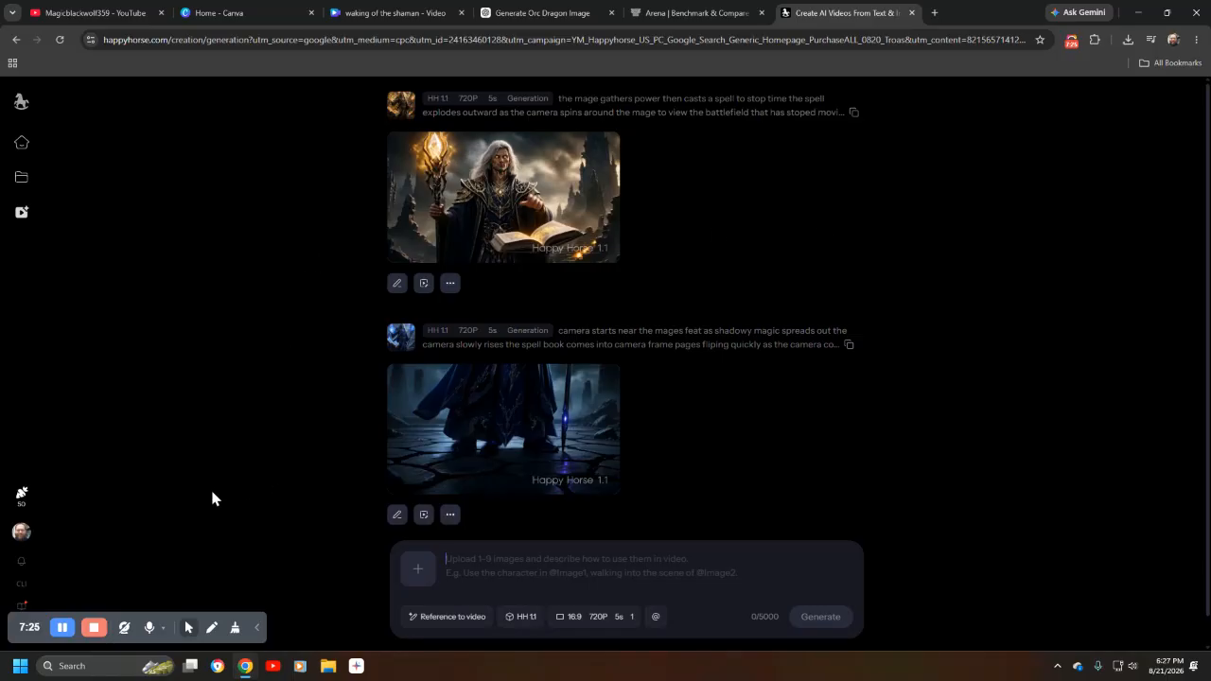
scroll(199, 499, down, 1)
scroll(199, 499, up, 1)
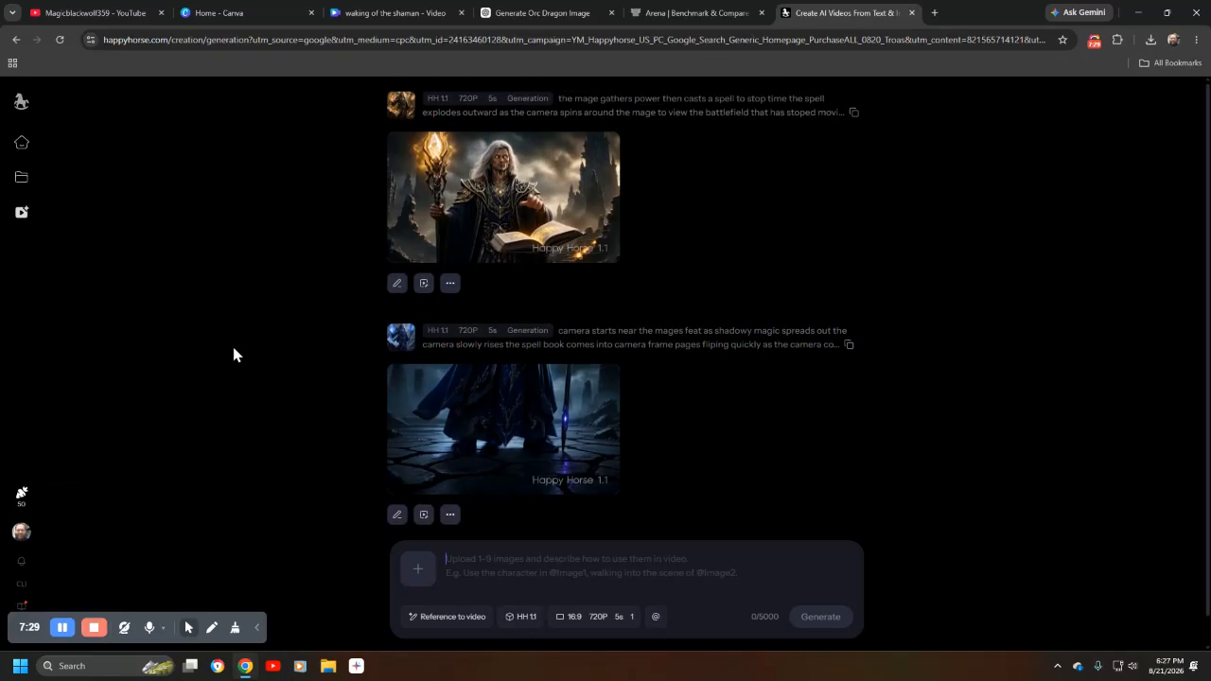
click(21, 535)
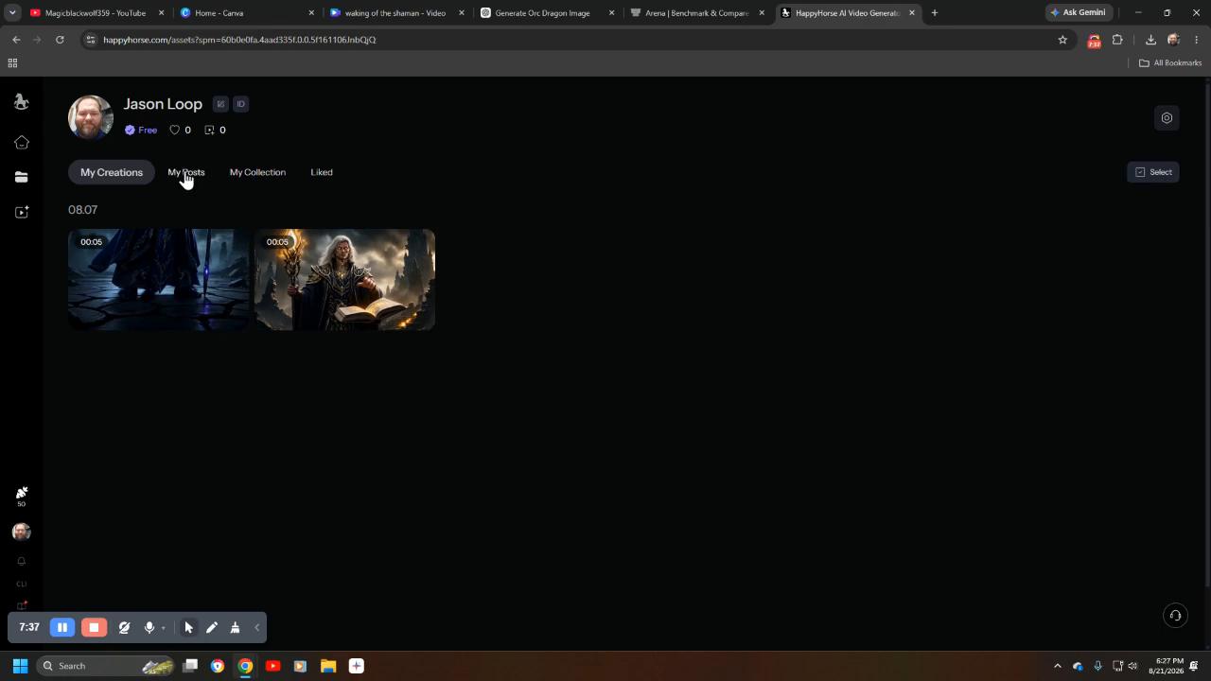
- Return to the video generation page and upload the "orc scout" image from the Pictures folder as the reference
click(22, 216)
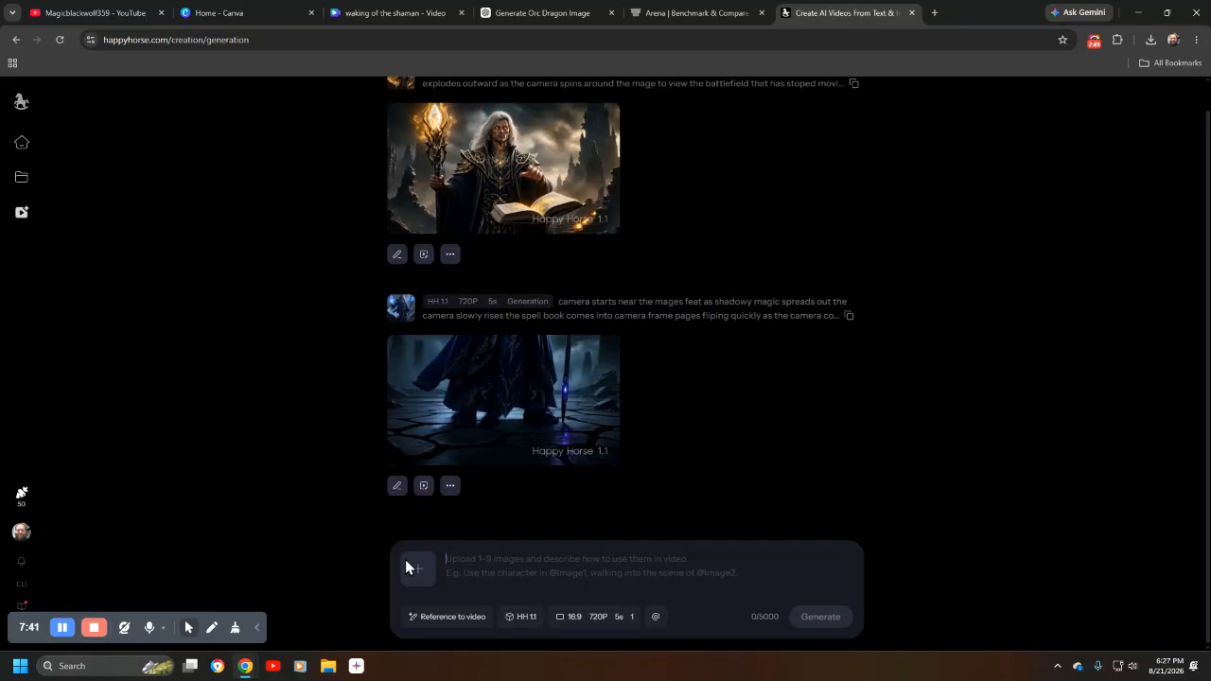
click(417, 568)
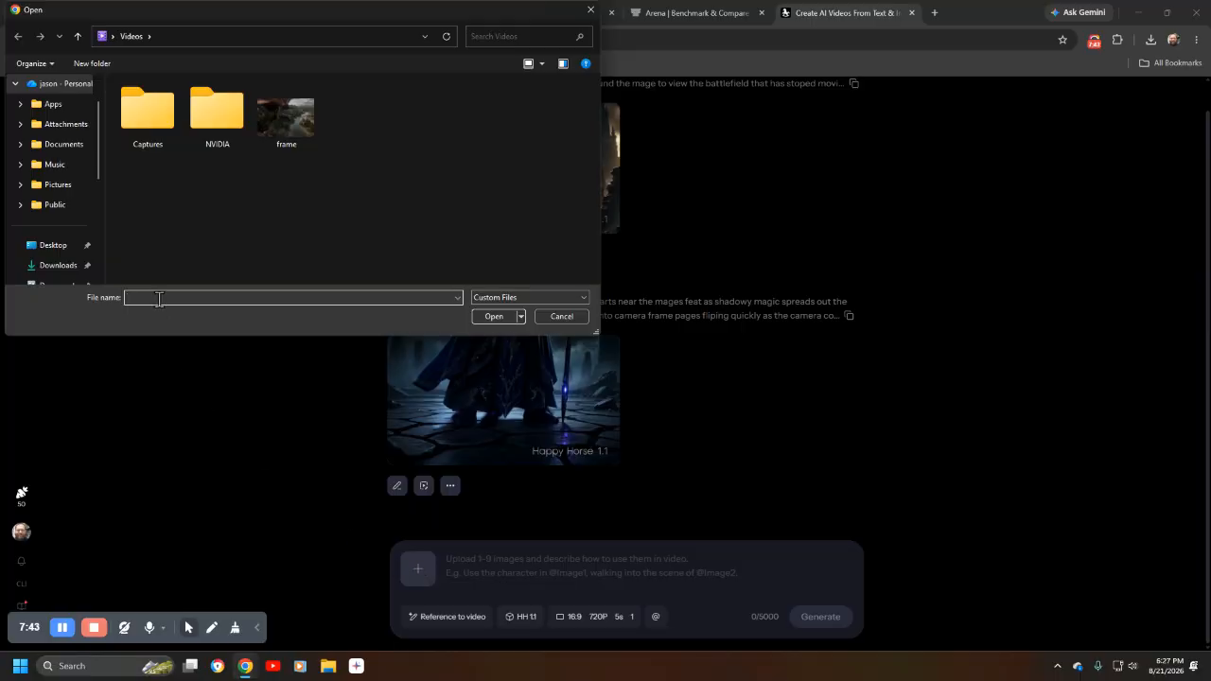
scroll(57, 241, down, 4)
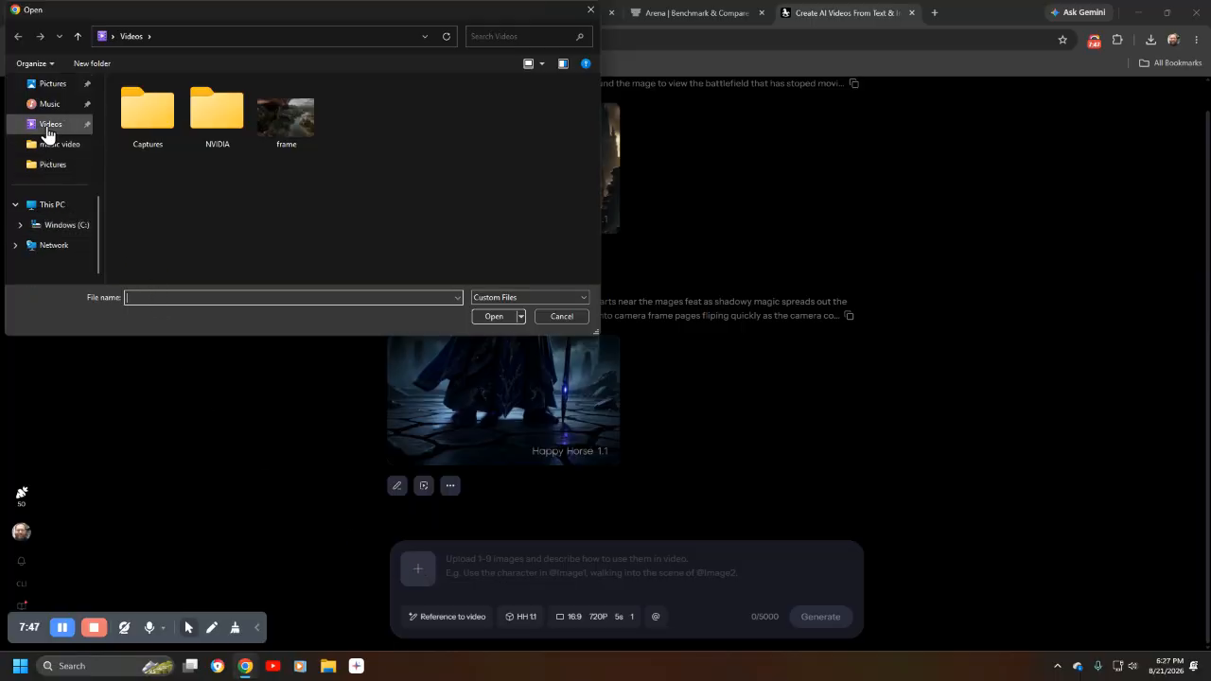
click(53, 164)
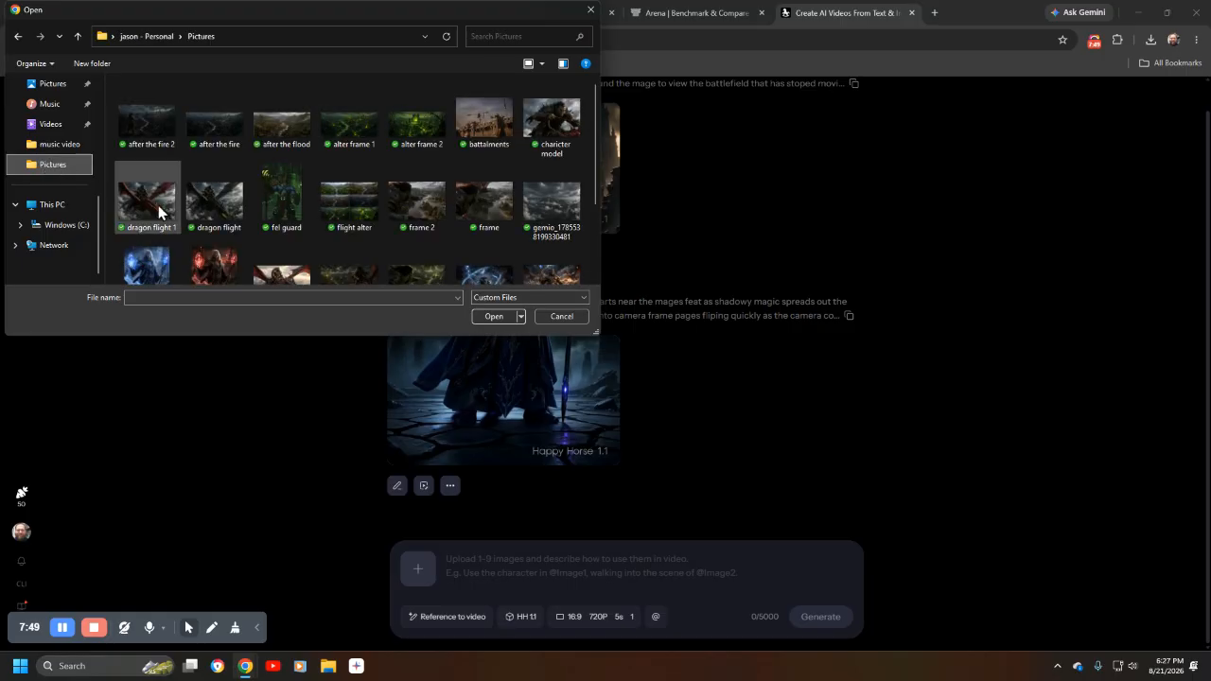
scroll(270, 217, down, 1)
click(309, 201)
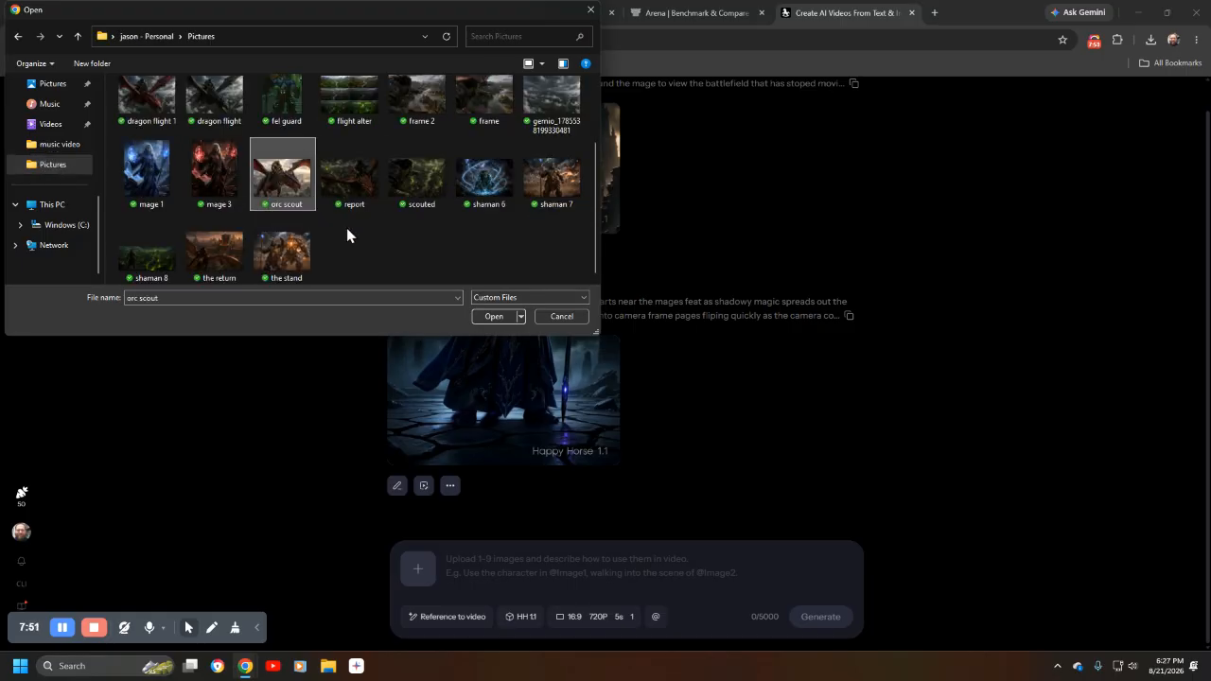
click(493, 316)
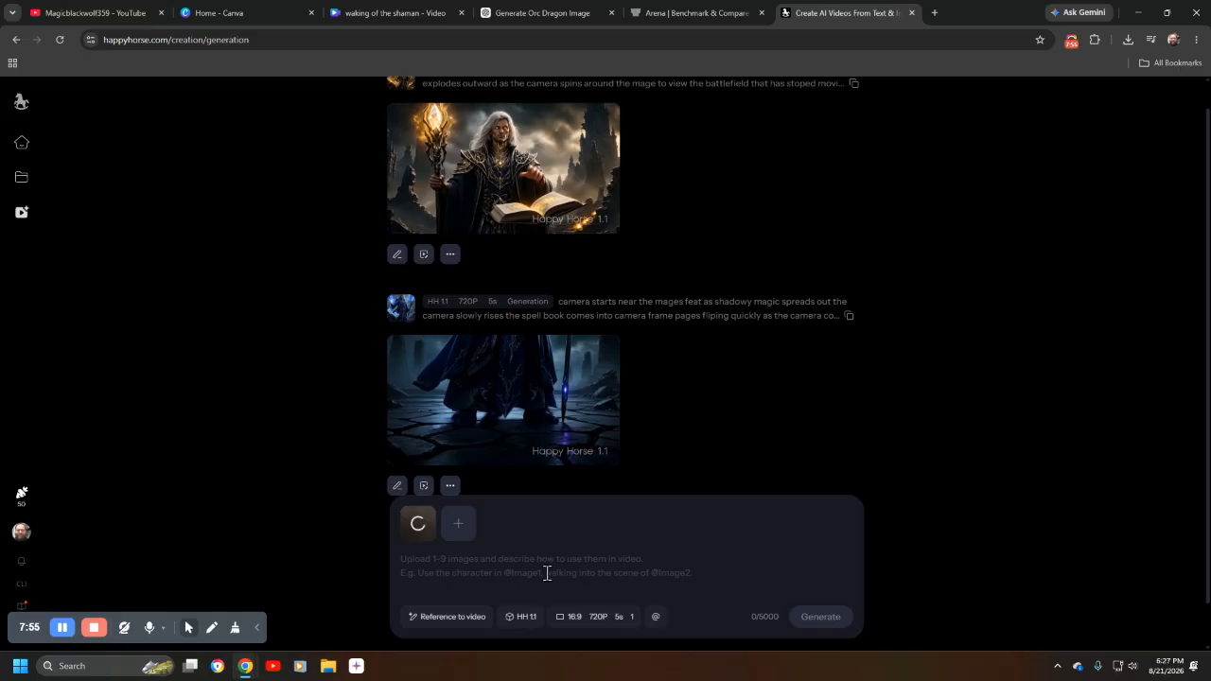
- Review the aspect ratio, resolution, duration and quantity options for the video, and close them without changes
click(588, 620)
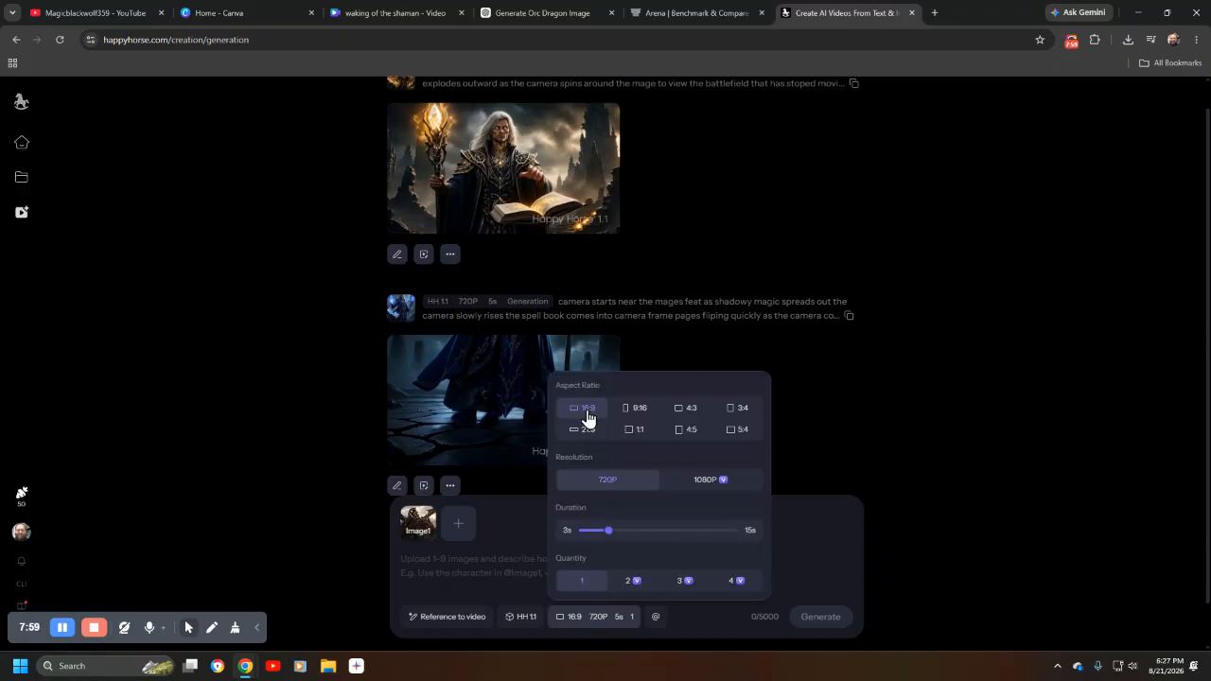
mouse_move(609, 536)
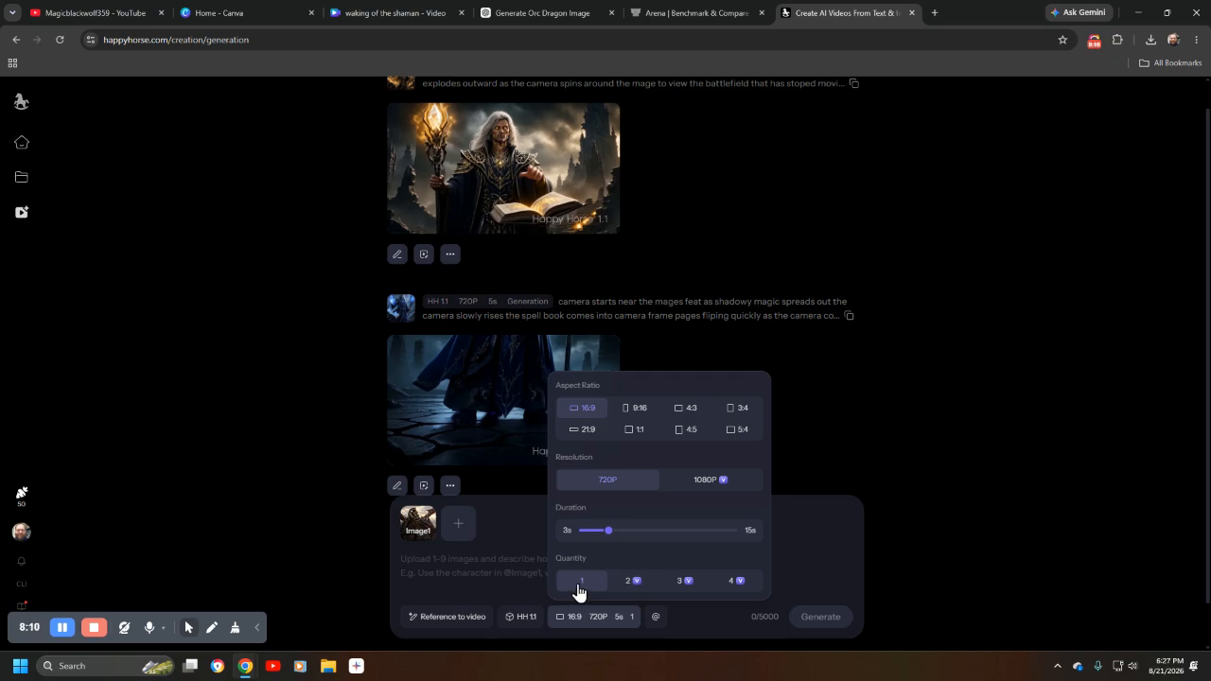
click(522, 540)
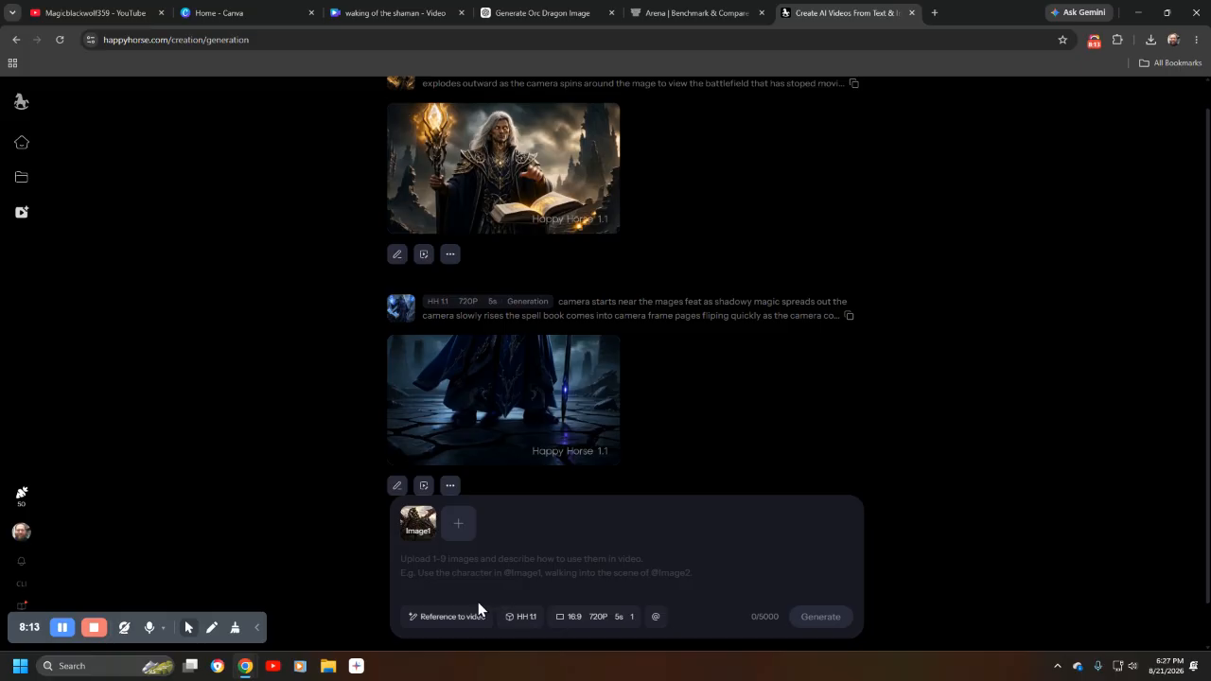
- Generate a video with the prompt "orc scout point off into the distance then the dragon swoops down into the valley"
click(469, 562)
text(orc scout point)
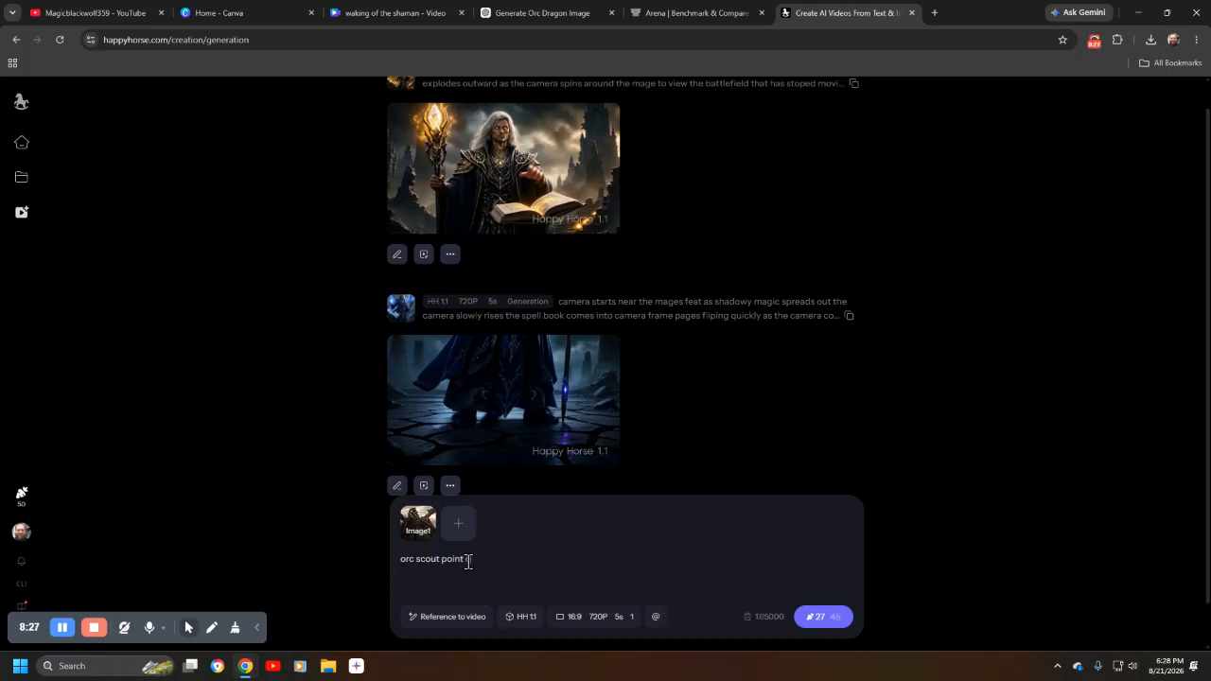
text(o the distance then the dragon swoops down)
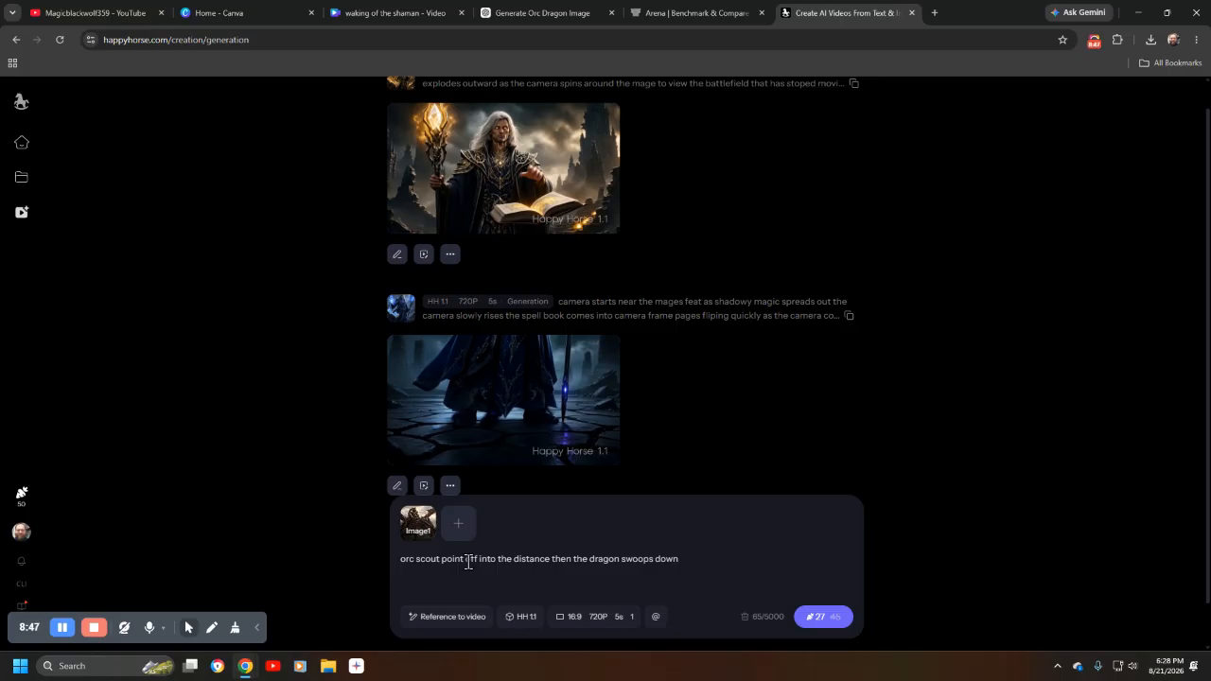
text(the valley)
click(816, 618)
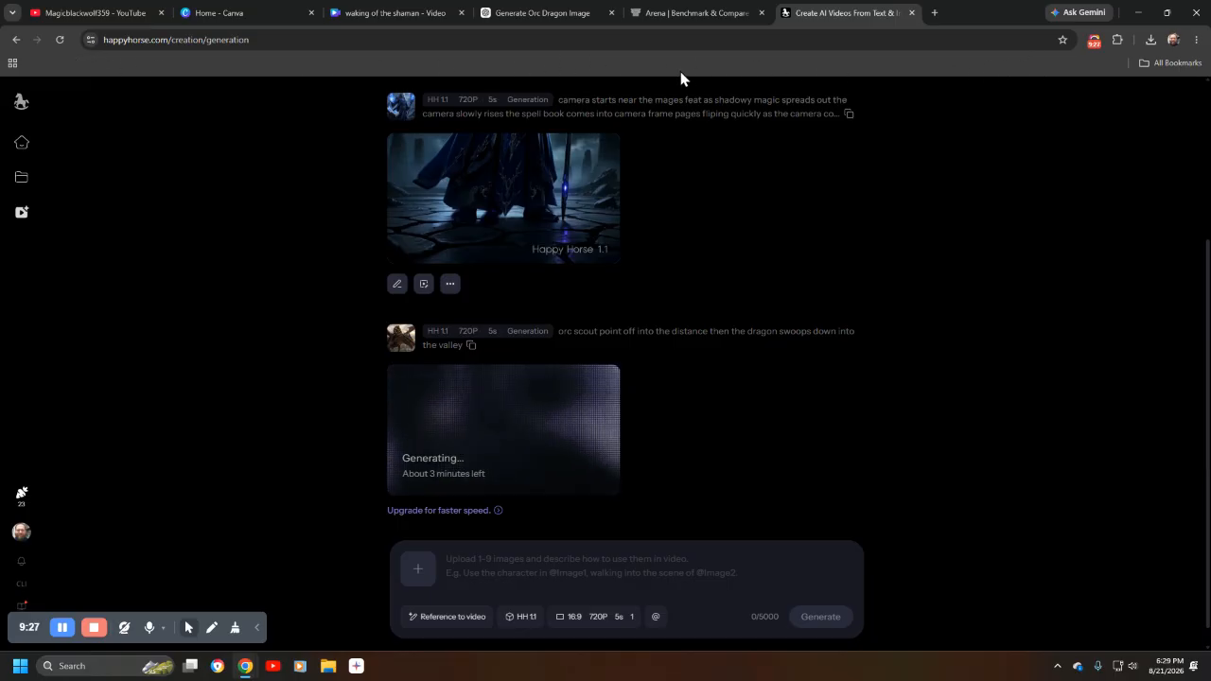
- Switch back to the YouTube channel page
click(1158, 64)
click(1157, 62)
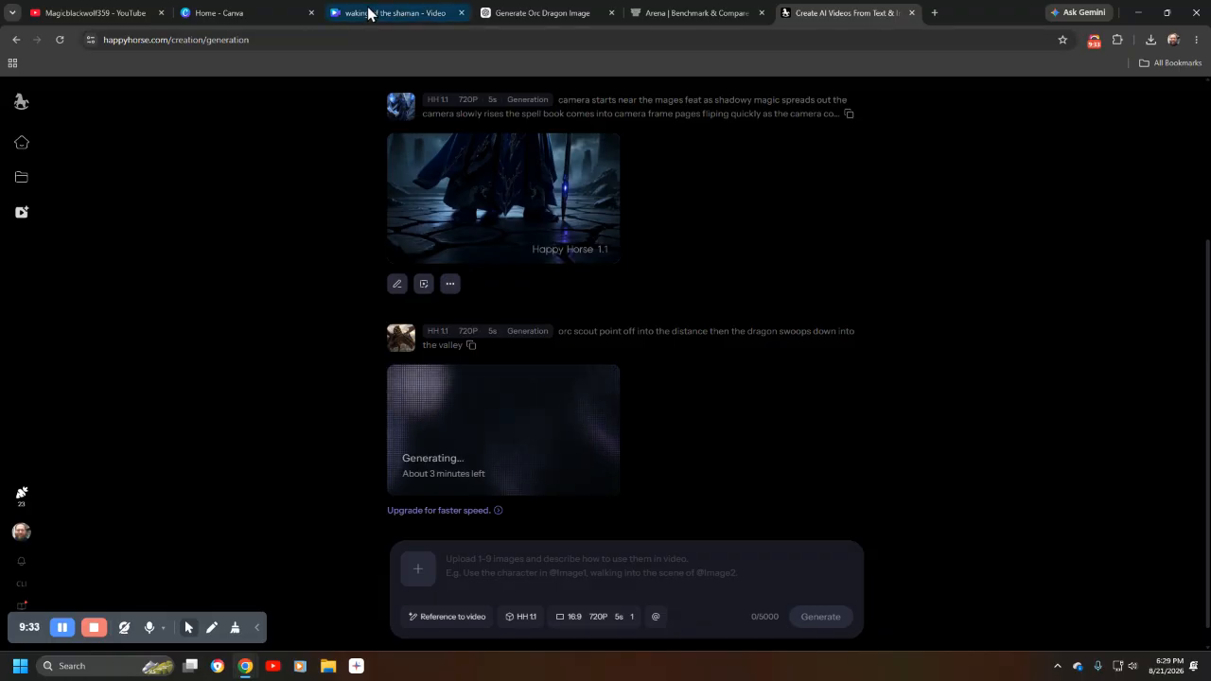
mouse_move(381, 13)
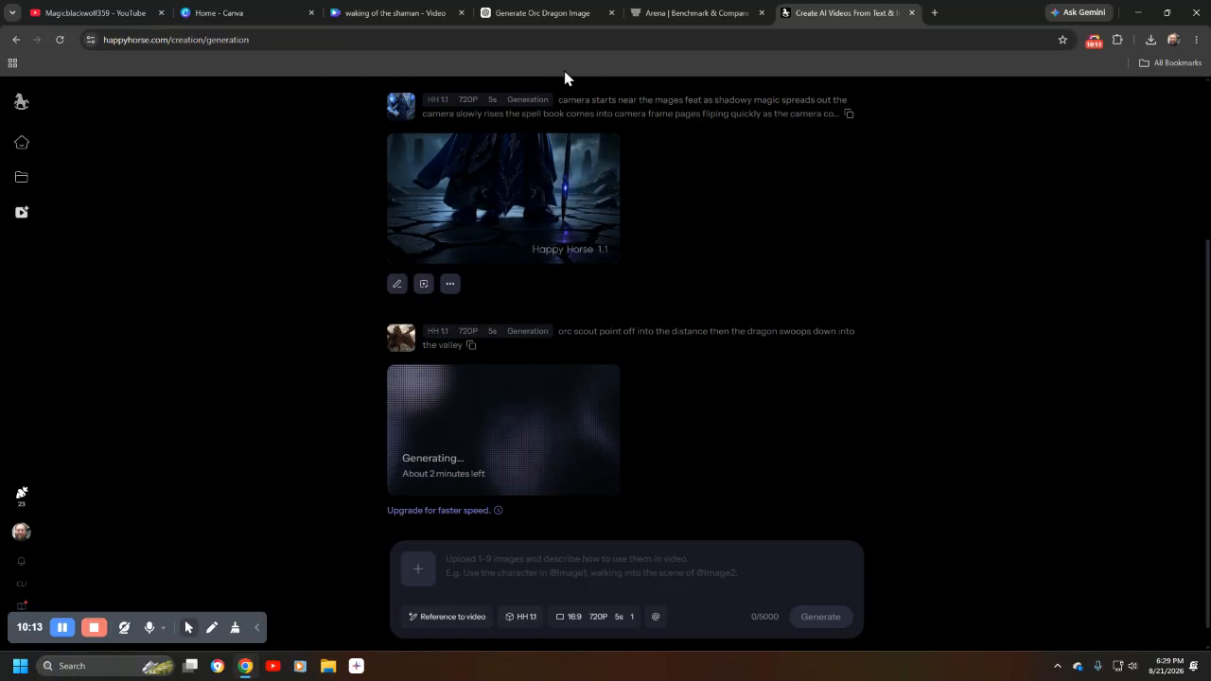
click(96, 16)
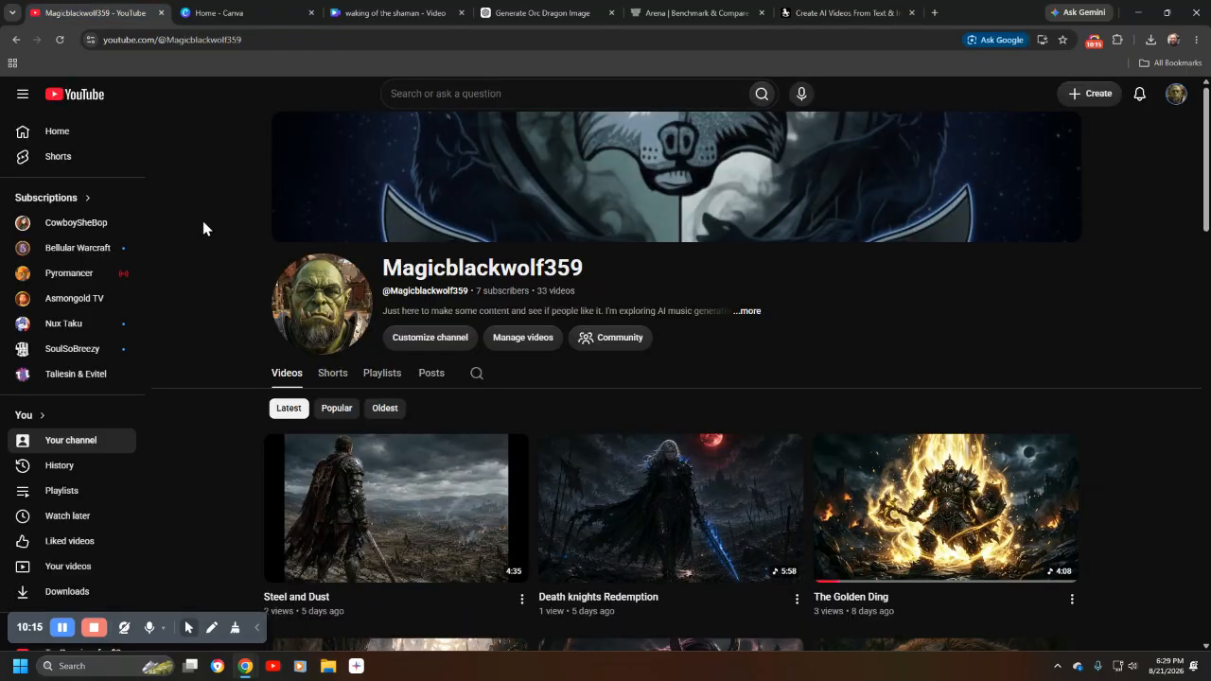